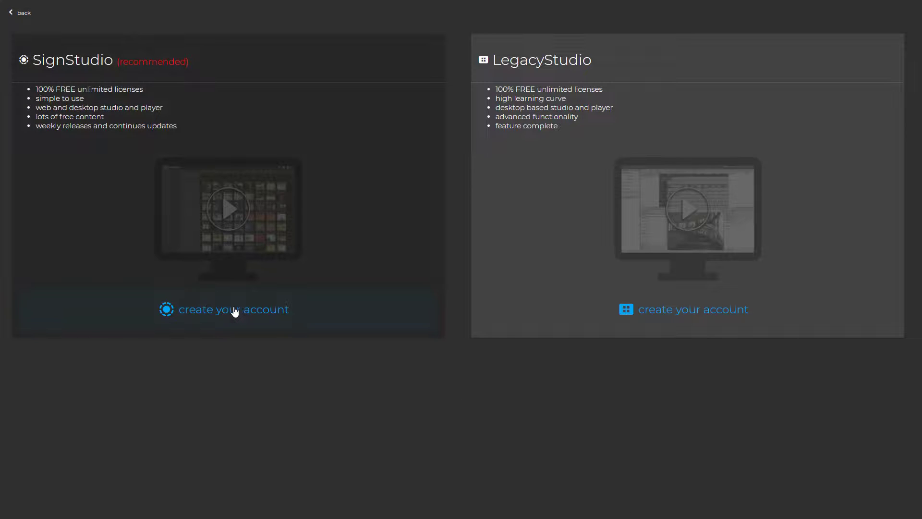
- Start a new SignStudio account and continue past the template list to the sign-up form
{"action": "left_click", "coordinate": [235, 312]}
{"action": "scroll", "coordinate": [506, 238], "scroll_direction": "down", "scroll_amount": 3}
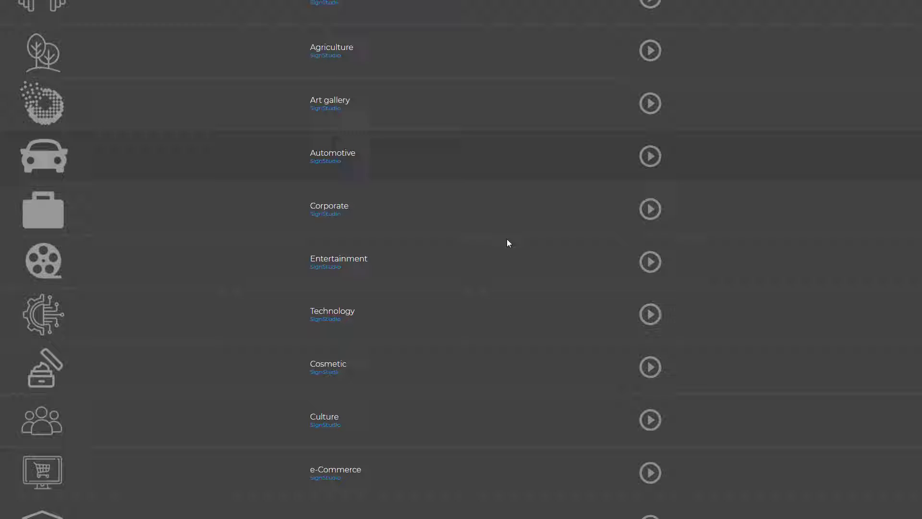
{"action": "scroll", "coordinate": [506, 238], "scroll_direction": "up", "scroll_amount": 3}
{"action": "left_click", "coordinate": [487, 204]}
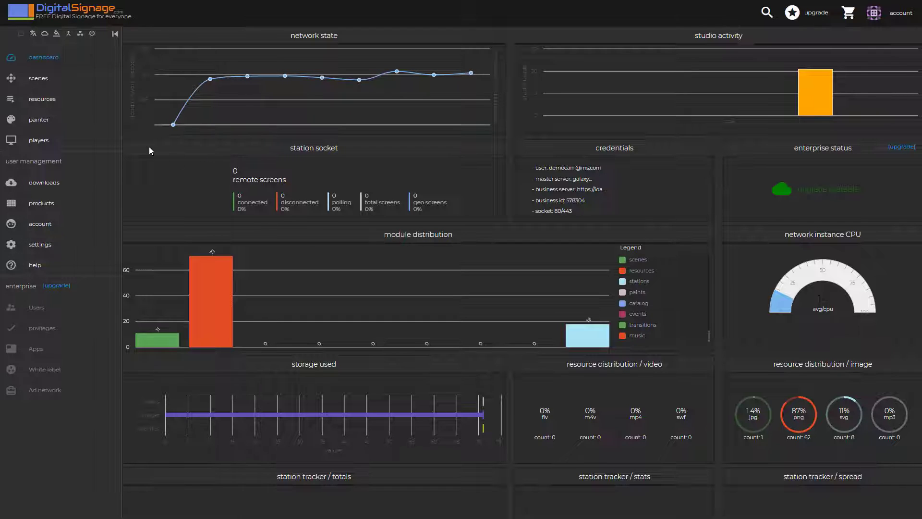
- In the saved scenes list, select agriculture 01 and 09, open agriculture 05, then exit the editor
{"action": "left_click", "coordinate": [52, 83]}
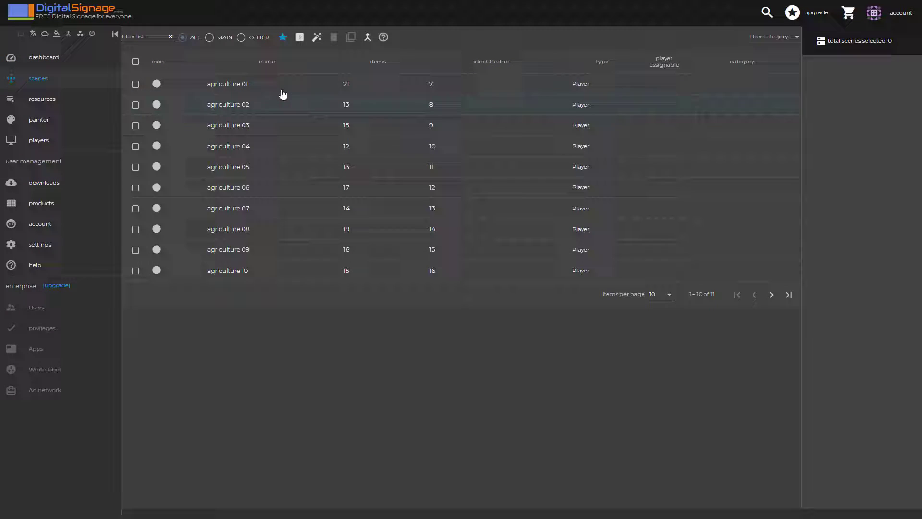
{"action": "left_click", "coordinate": [261, 85]}
{"action": "left_click", "coordinate": [255, 253]}
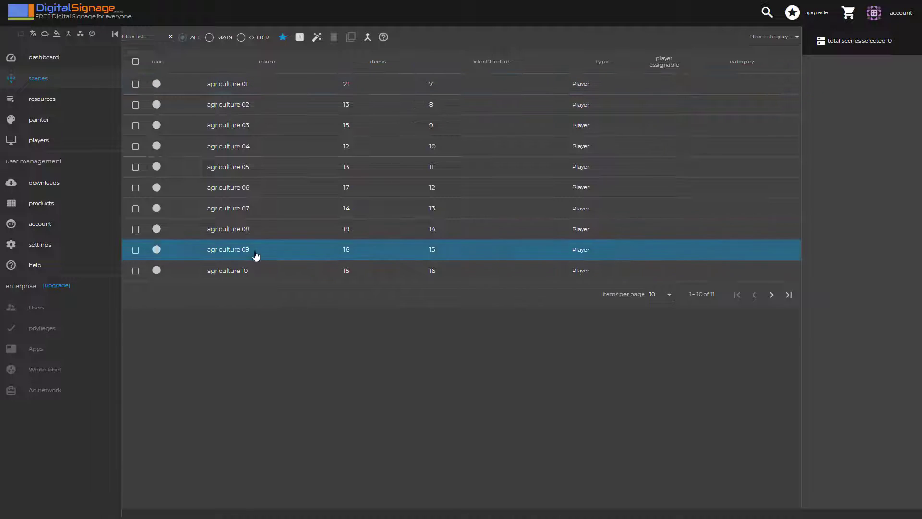
{"action": "left_click", "coordinate": [272, 171]}
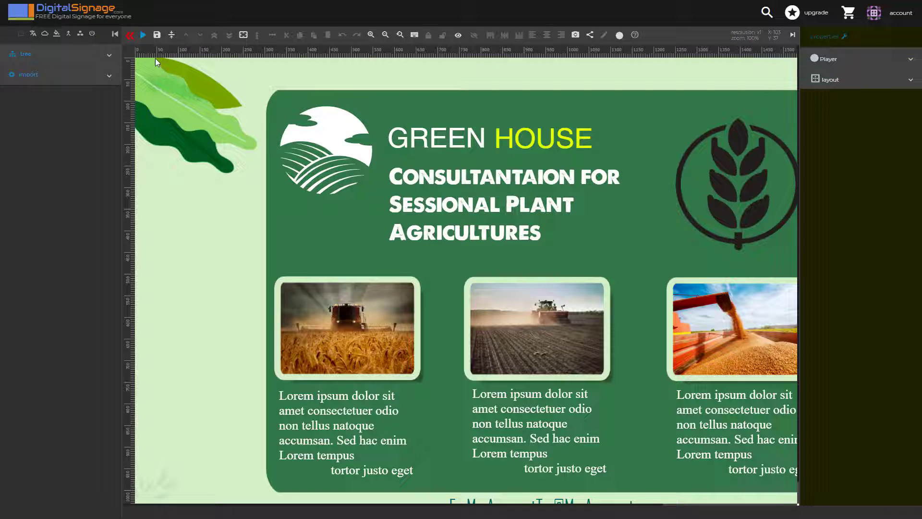
{"action": "left_click", "coordinate": [125, 38]}
- Open agriculture 06 and zoom out to view its layout before closing it
{"action": "double_click", "coordinate": [247, 189]}
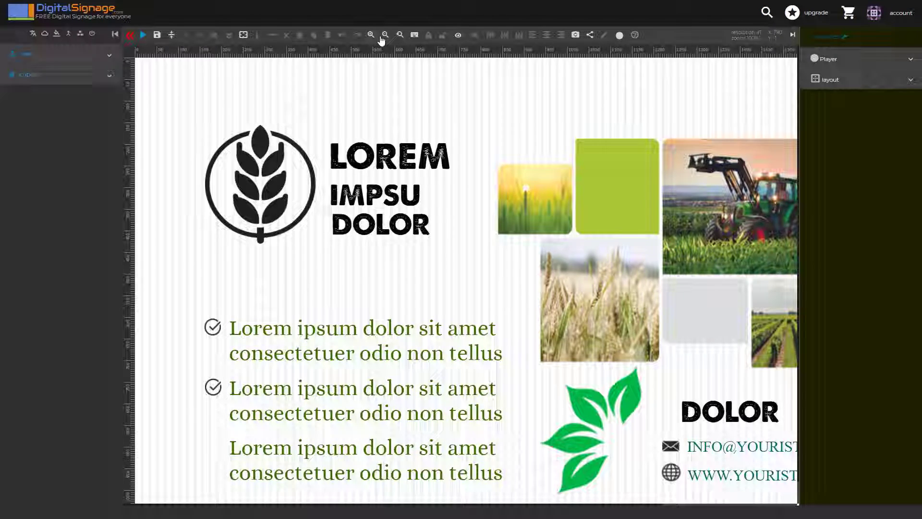
{"action": "left_click", "coordinate": [385, 35]}
{"action": "left_click", "coordinate": [129, 35]}
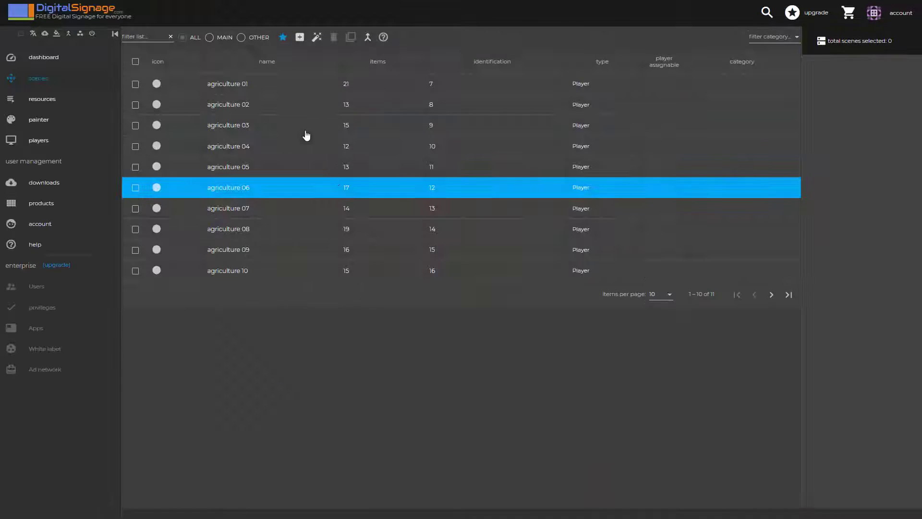
- Open the Green House scene, nudge the GREEN word upward and retype it as RED
{"action": "double_click", "coordinate": [386, 123]}
{"action": "mouse_move", "coordinate": [387, 123]}
{"action": "left_mouse_down"}
{"action": "mouse_move", "coordinate": [385, 97]}
{"action": "mouse_move", "coordinate": [390, 120]}
{"action": "left_mouse_up"}
{"action": "double_click", "coordinate": [390, 121]}
{"action": "type", "text": "RED"}
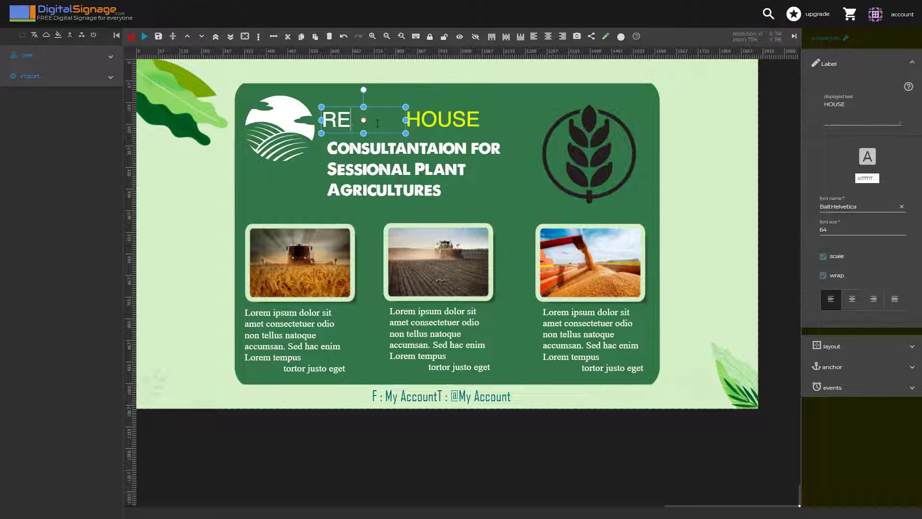
- Style RED in A Love of Thunder font, red, size 83, placed just left of HOUSE
{"action": "left_click", "coordinate": [870, 166]}
{"action": "left_click", "coordinate": [341, 201]}
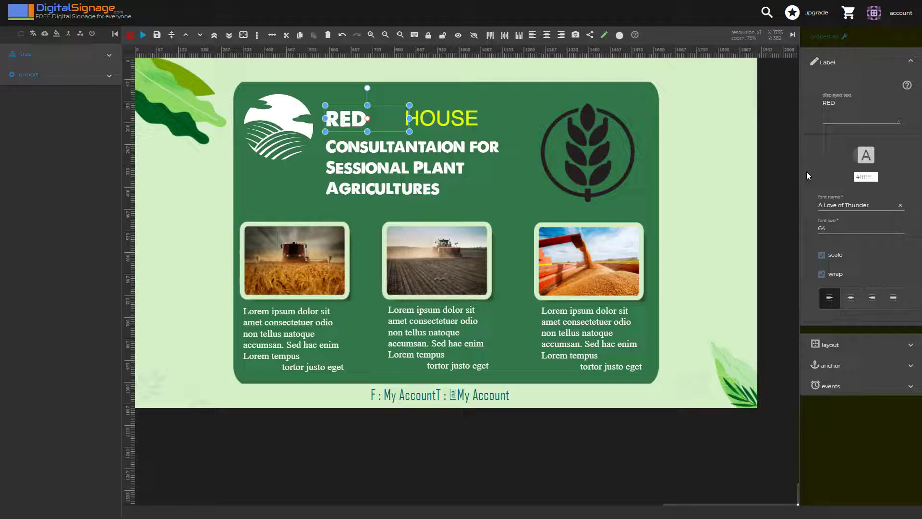
{"action": "left_click", "coordinate": [863, 177]}
{"action": "left_click", "coordinate": [850, 208]}
{"action": "left_click", "coordinate": [907, 166]}
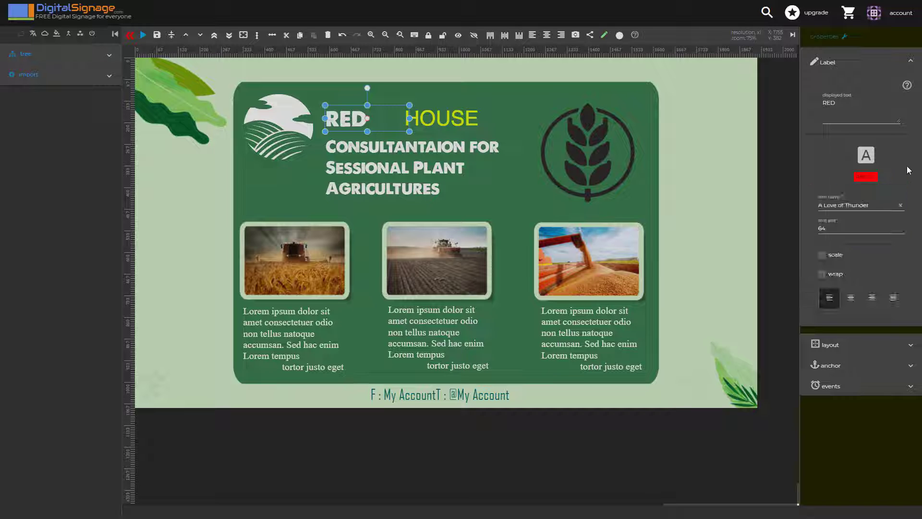
{"action": "left_click", "coordinate": [901, 226]}
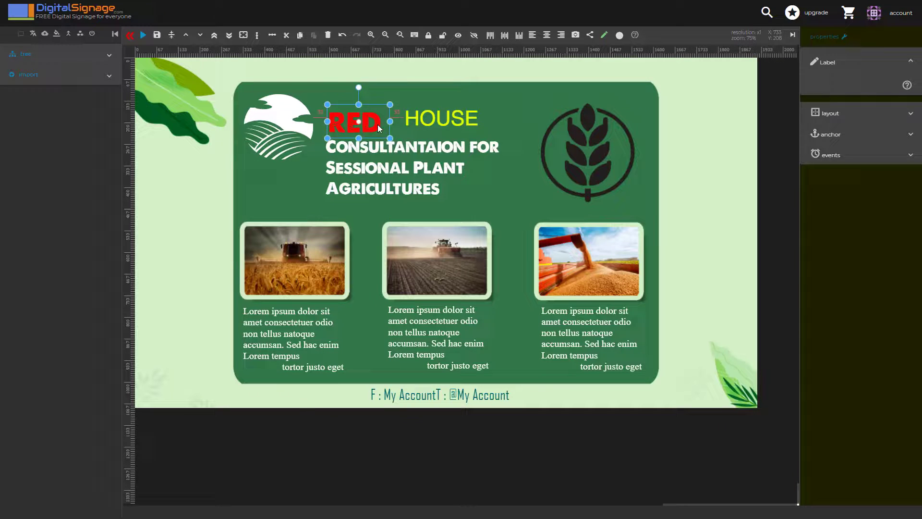
{"action": "left_click_drag", "start_coordinate": [378, 125], "coordinate": [394, 117]}
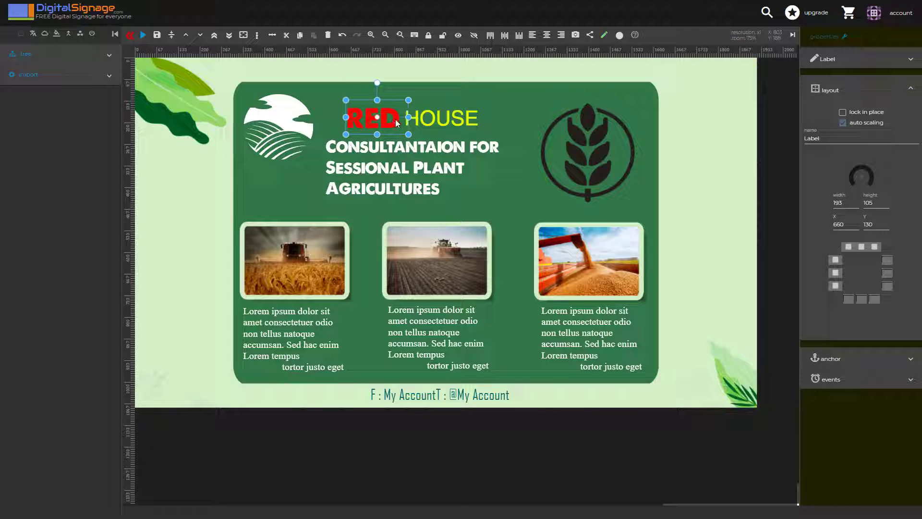
{"action": "left_click", "coordinate": [693, 91]}
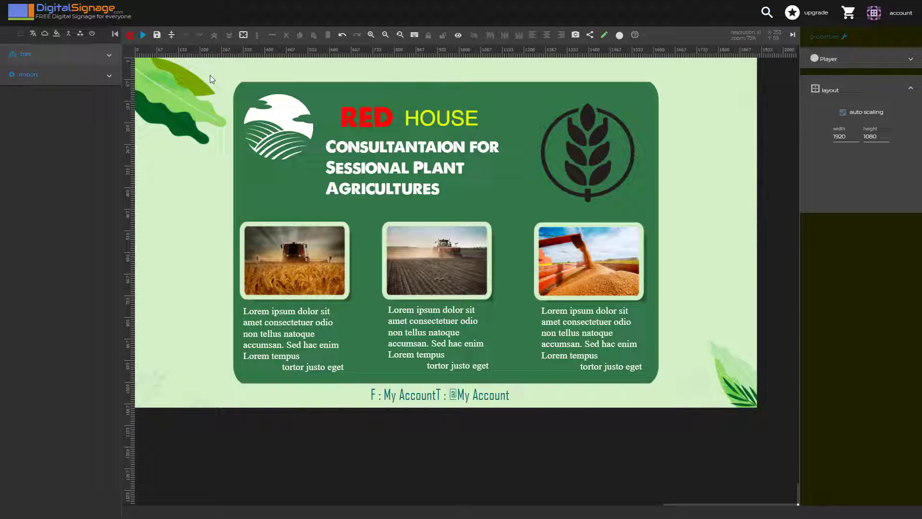
- Show the layer tree and lock the agriculturebg 05 background image in place
{"action": "left_click_drag", "start_coordinate": [189, 72], "coordinate": [347, 184]}
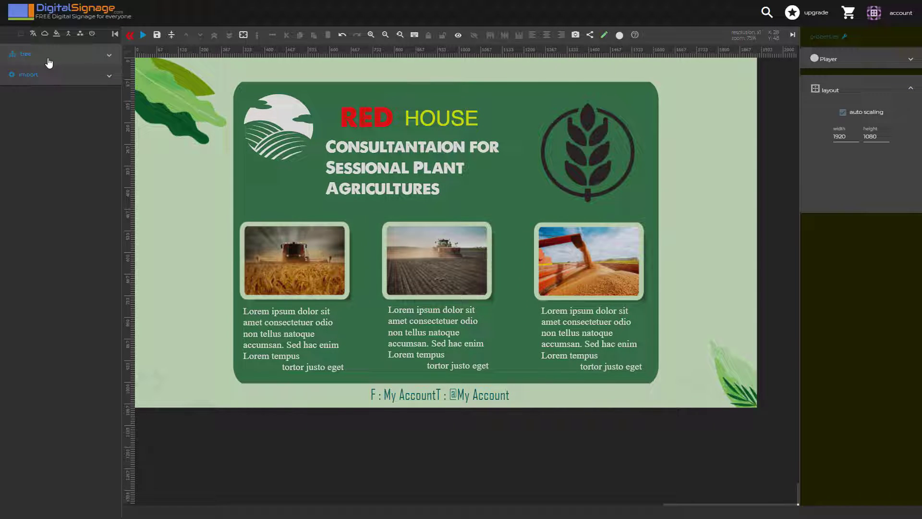
{"action": "left_click", "coordinate": [41, 58]}
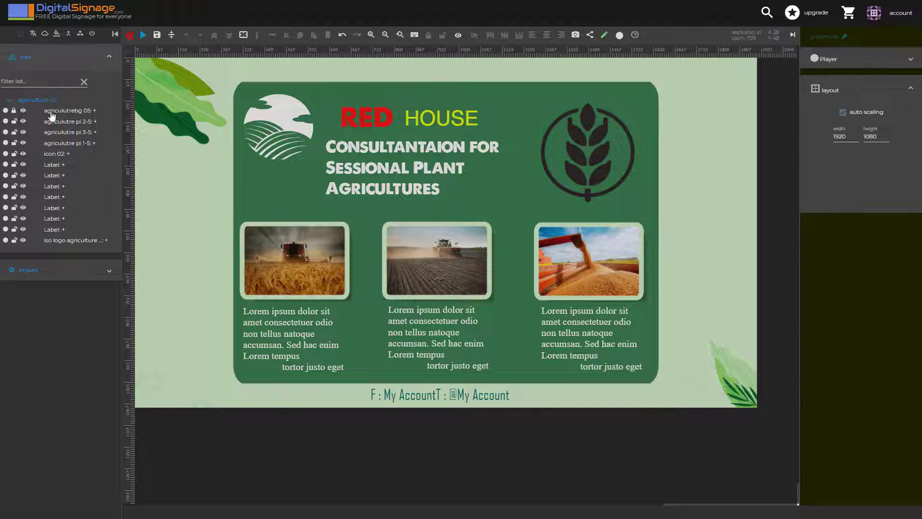
{"action": "left_click", "coordinate": [52, 121]}
{"action": "left_click", "coordinate": [53, 132]}
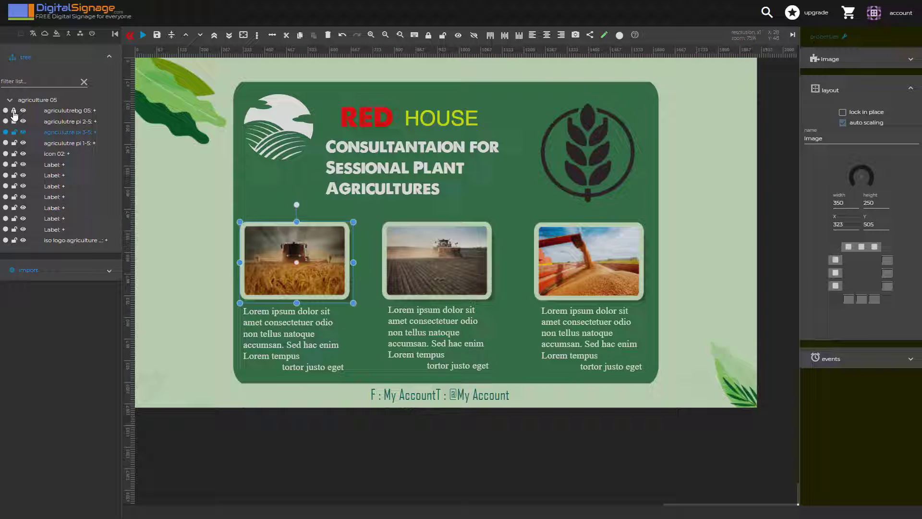
{"action": "left_click", "coordinate": [154, 82]}
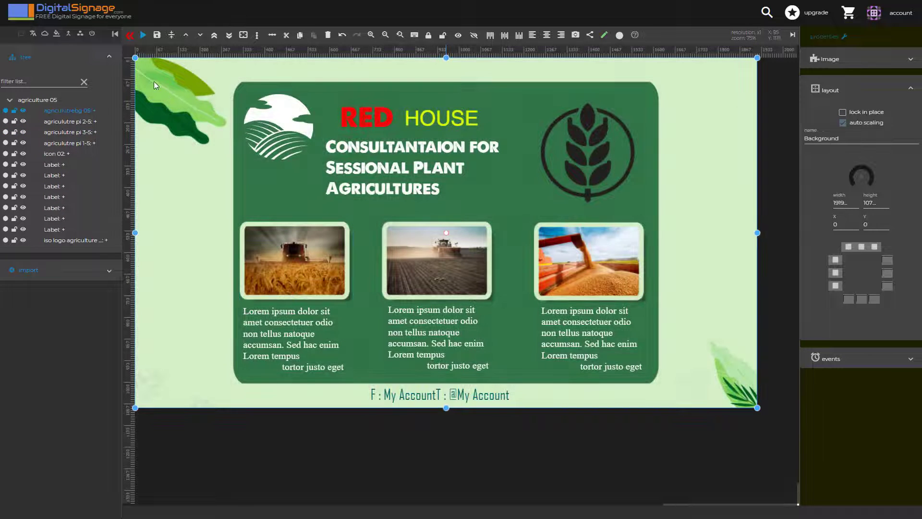
{"action": "mouse_move", "coordinate": [135, 58]}
{"action": "left_mouse_down"}
{"action": "mouse_move", "coordinate": [181, 78]}
{"action": "mouse_move", "coordinate": [135, 58]}
{"action": "left_mouse_up"}
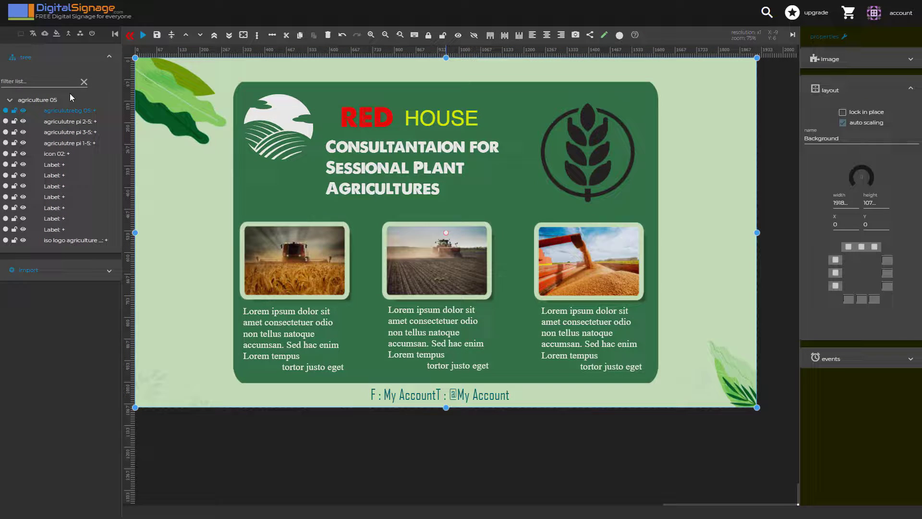
{"action": "left_click", "coordinate": [15, 110]}
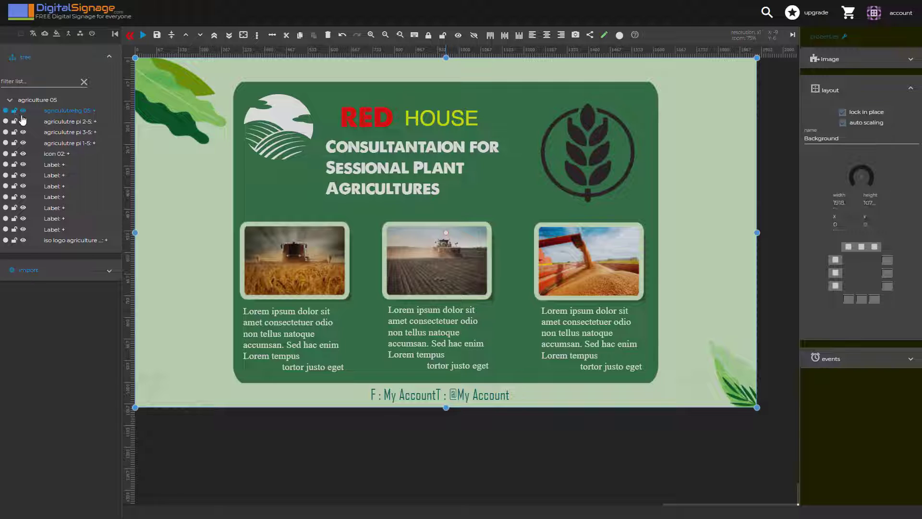
- Move the harvester photo to x 512, y 440 over the middle field photo and layer it behind
{"action": "left_click", "coordinate": [22, 112]}
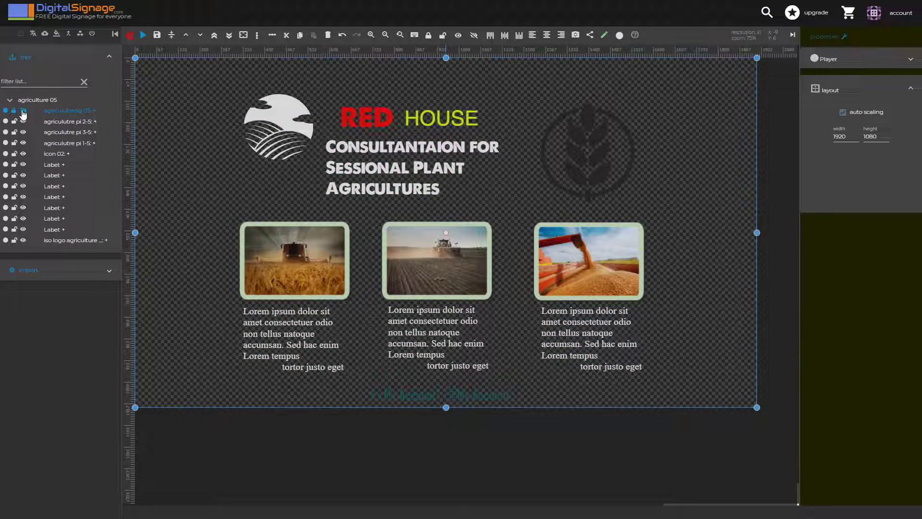
{"action": "left_click", "coordinate": [23, 112]}
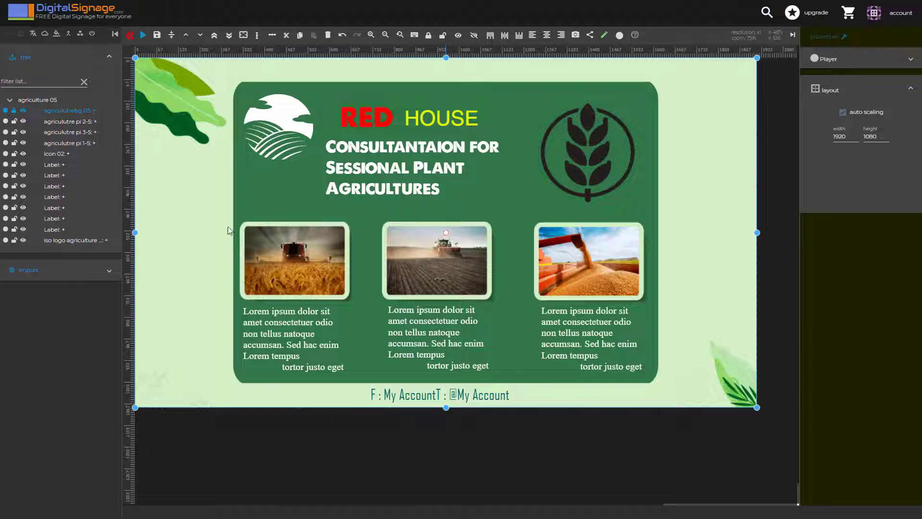
{"action": "left_click", "coordinate": [312, 285]}
{"action": "left_click_drag", "start_coordinate": [308, 270], "coordinate": [369, 246]}
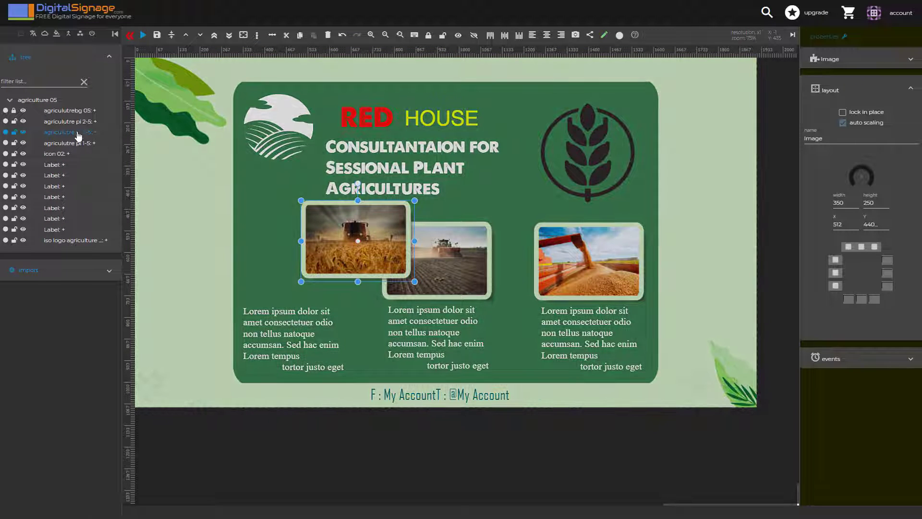
{"action": "left_click_drag", "start_coordinate": [76, 139], "coordinate": [89, 122]}
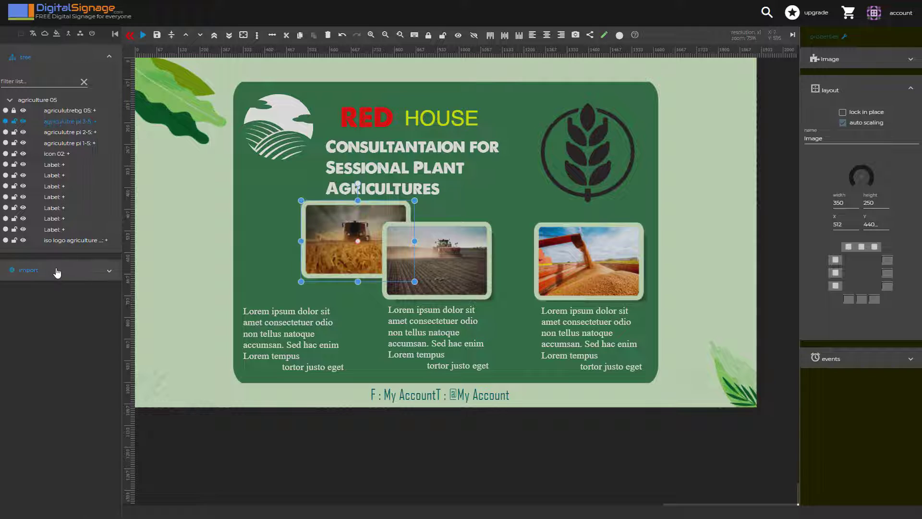
- Drag a Clock from Import > Components onto the scene near the top right
{"action": "left_click", "coordinate": [57, 271]}
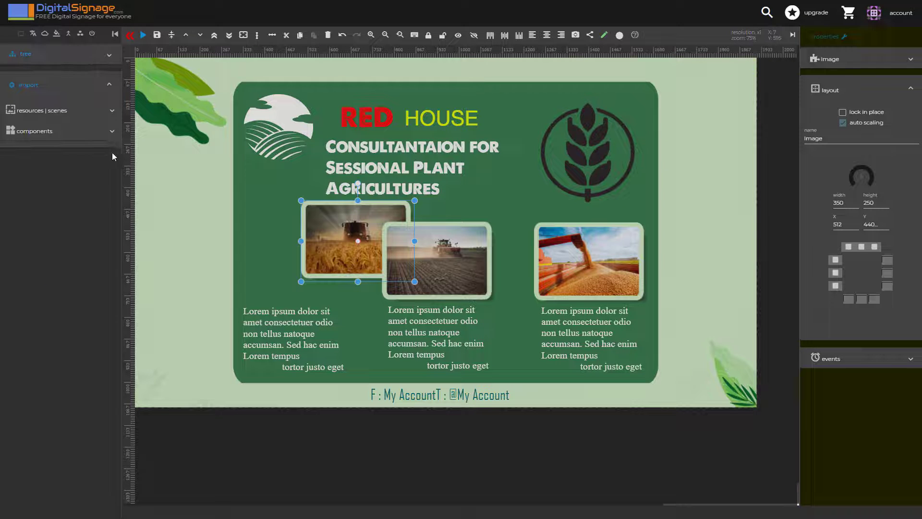
{"action": "left_click", "coordinate": [55, 138]}
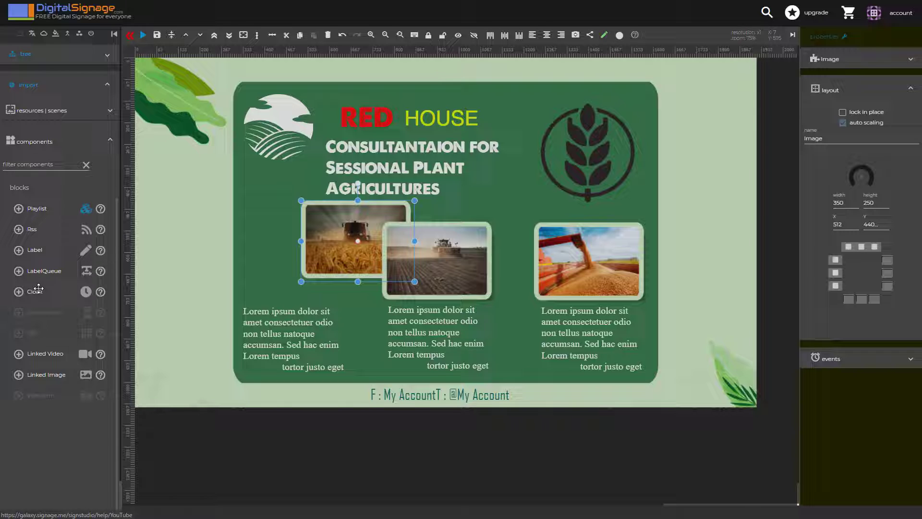
{"action": "left_click_drag", "start_coordinate": [388, 126], "coordinate": [484, 84]}
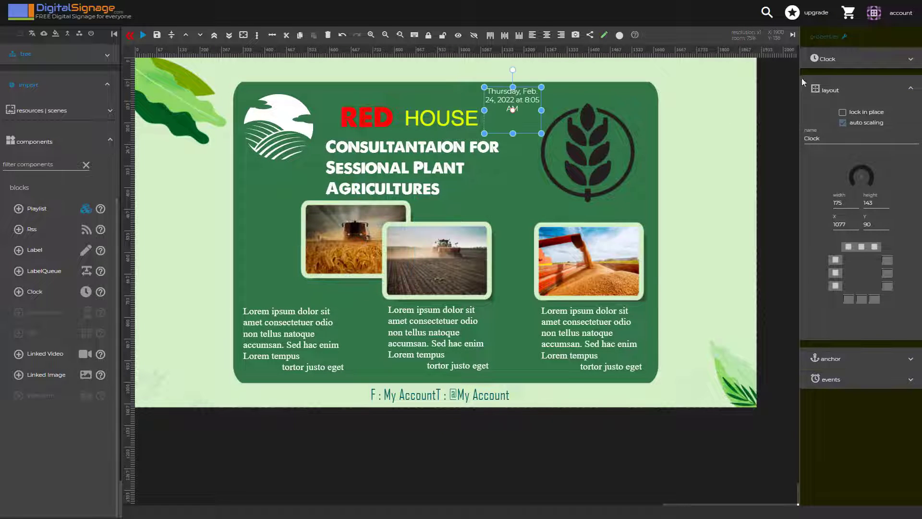
- Set the clock to time only with black text at font size 49, and resize its box wider and shorter
{"action": "left_click", "coordinate": [846, 127]}
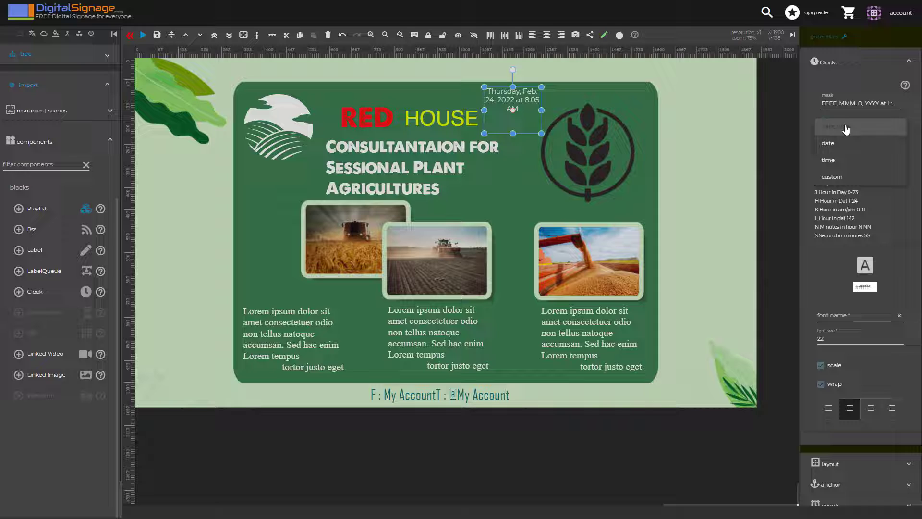
{"action": "left_click", "coordinate": [844, 160]}
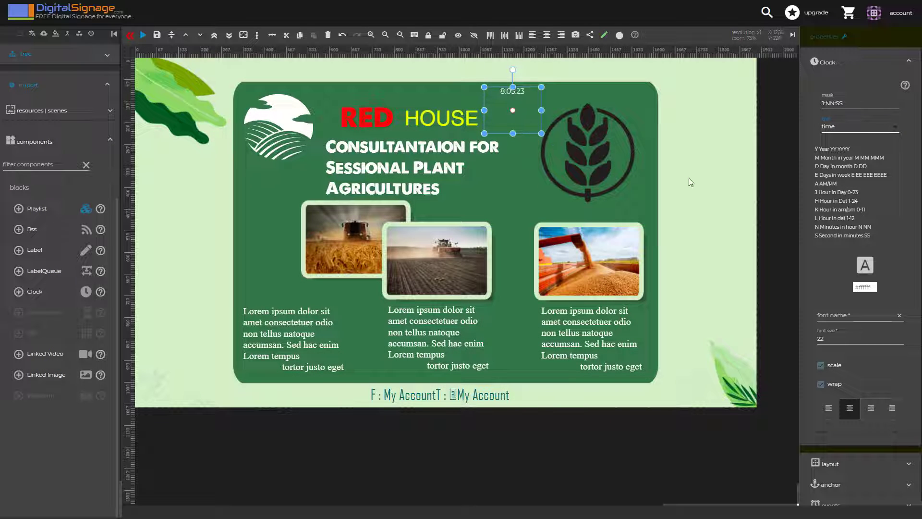
{"action": "left_click", "coordinate": [865, 287]}
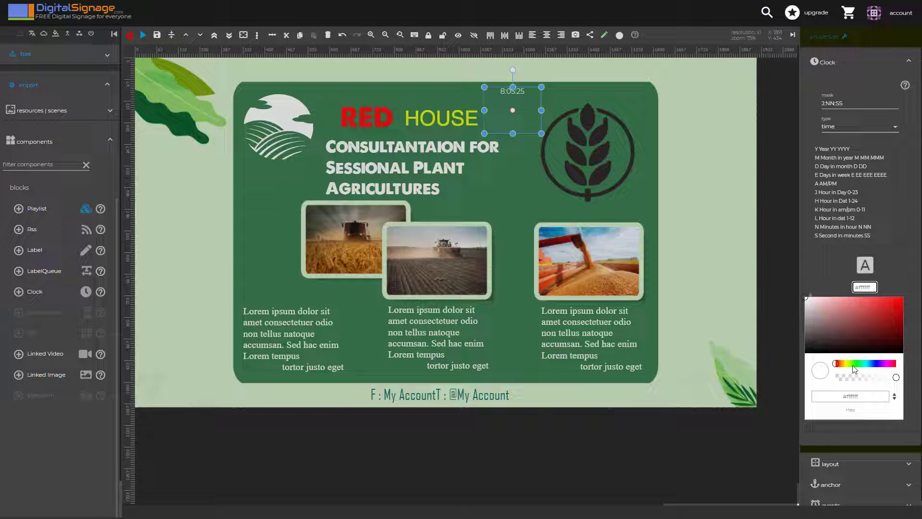
{"action": "left_click", "coordinate": [873, 340]}
{"action": "left_click", "coordinate": [875, 282]}
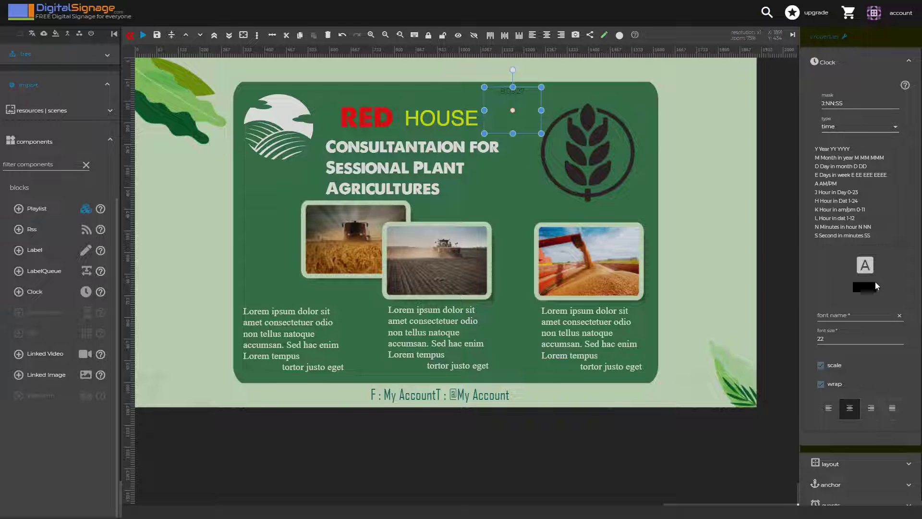
{"action": "double_click", "coordinate": [828, 336]}
{"action": "key", "text": "BackSpace"}
{"action": "type", "text": "49"}
{"action": "key", "text": "Return"}
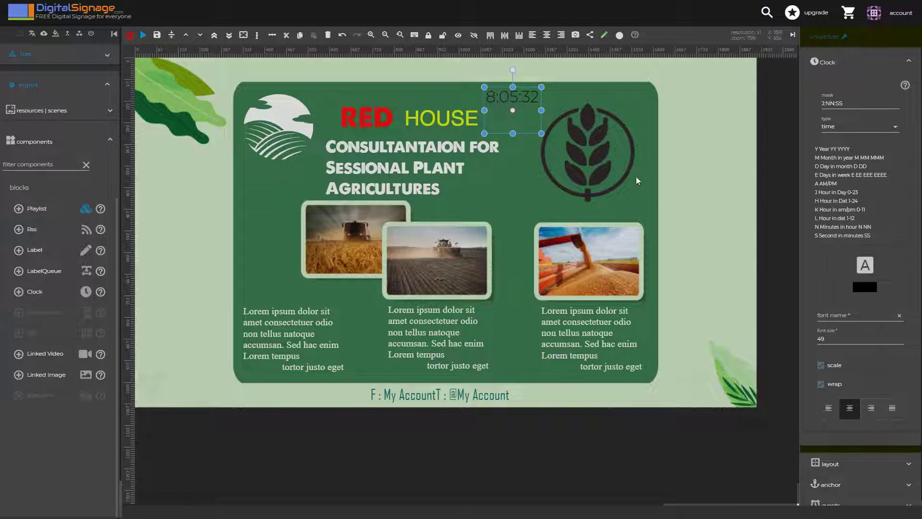
{"action": "left_click_drag", "start_coordinate": [541, 133], "coordinate": [370, 98]}
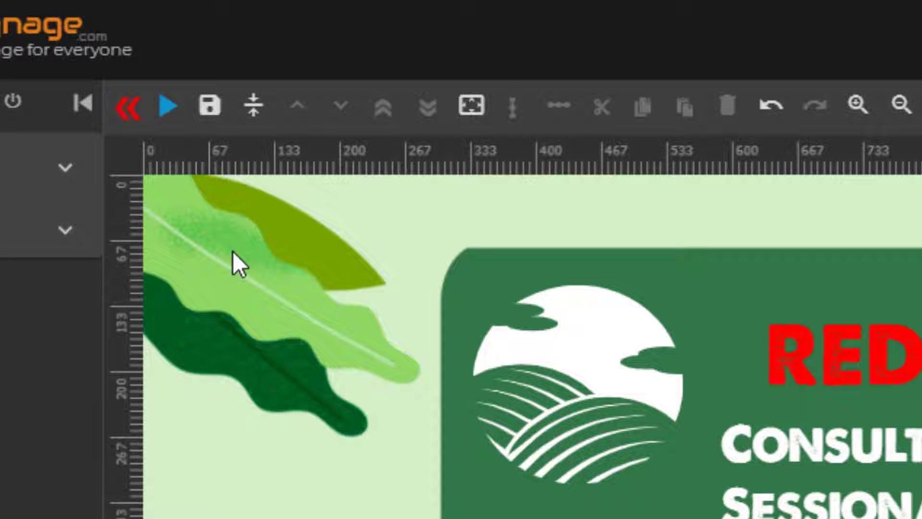
{"action": "left_click", "coordinate": [168, 116]}
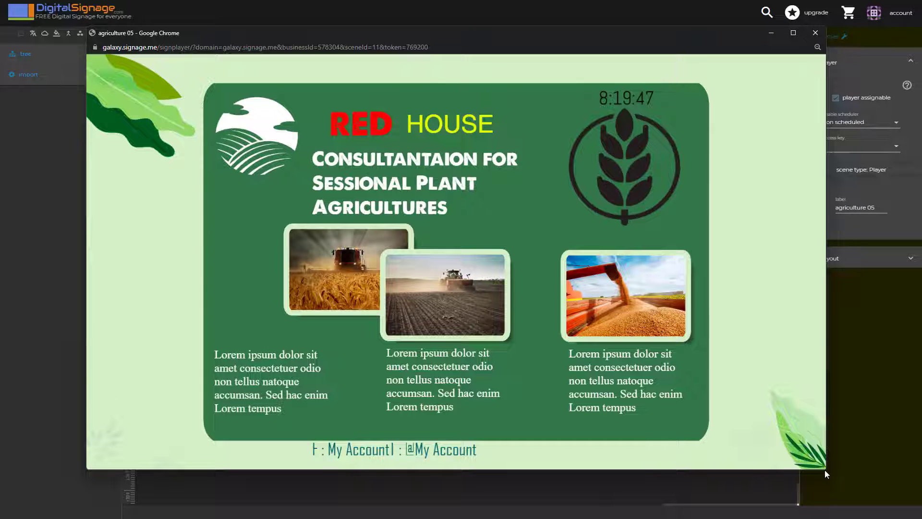
{"action": "left_click_drag", "start_coordinate": [825, 470], "coordinate": [638, 268]}
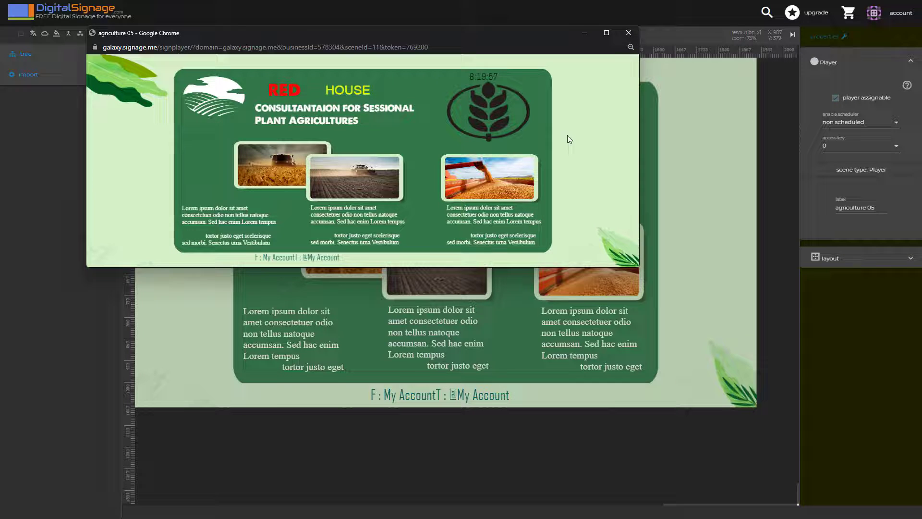
{"action": "left_click", "coordinate": [621, 35]}
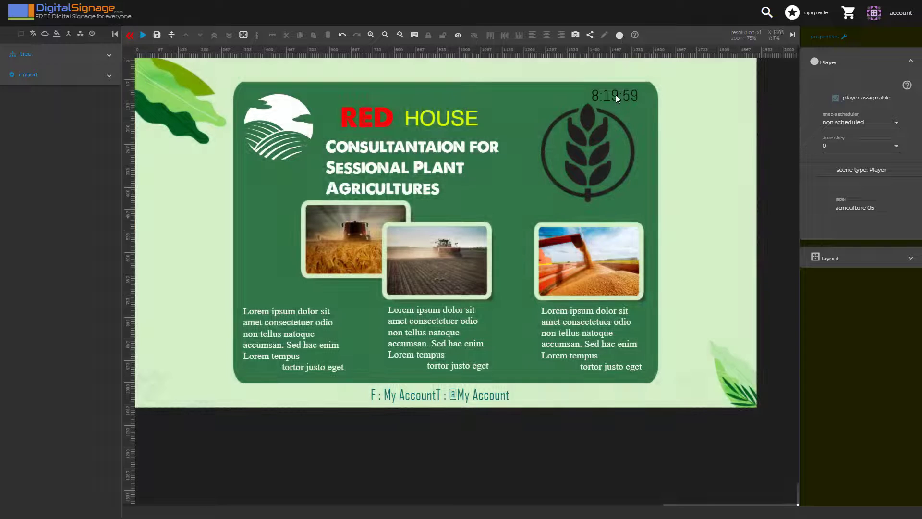
{"action": "left_click", "coordinate": [617, 97]}
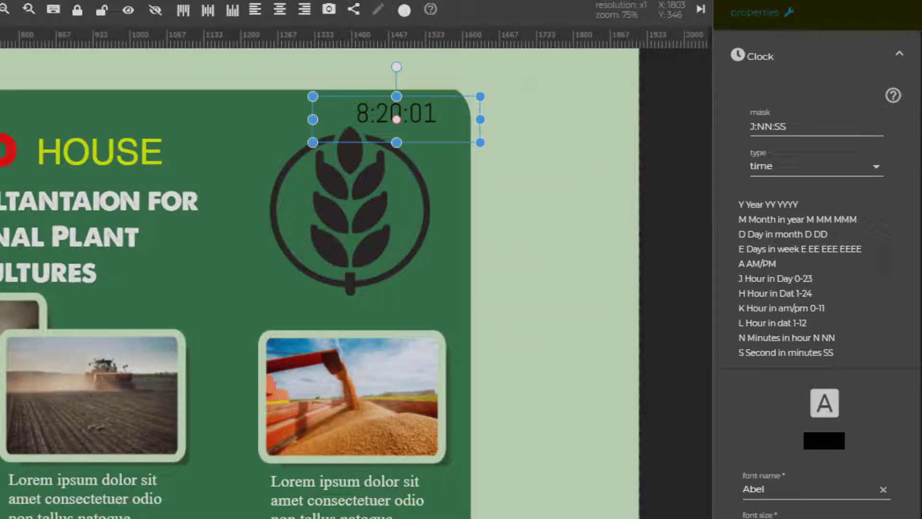
{"action": "left_click", "coordinate": [822, 464]}
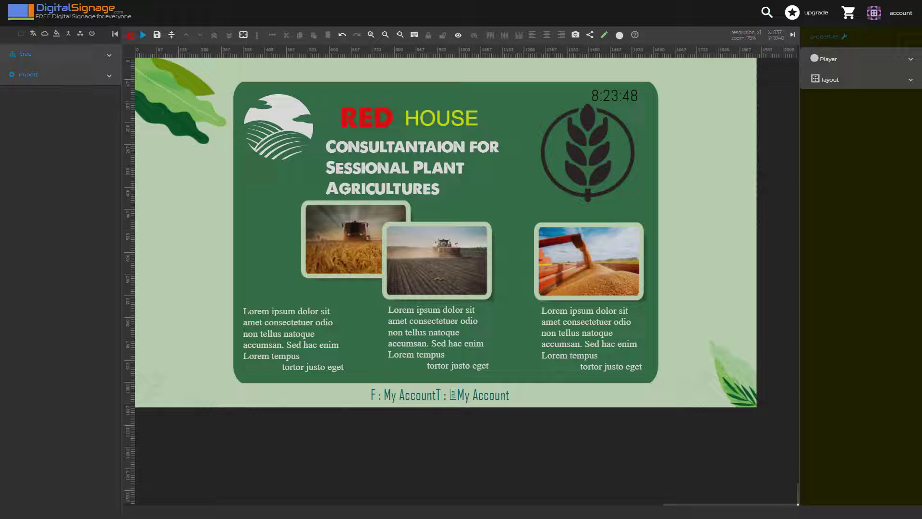
- Place the icon 03 map-pin graphic beside the harvester photo, then browse the stock graphics library
{"action": "left_click", "coordinate": [28, 74]}
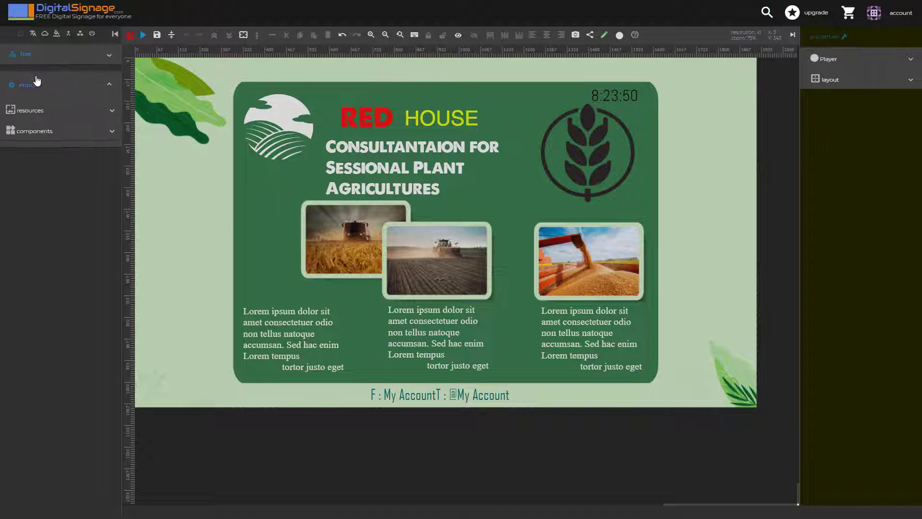
{"action": "left_click", "coordinate": [34, 113]}
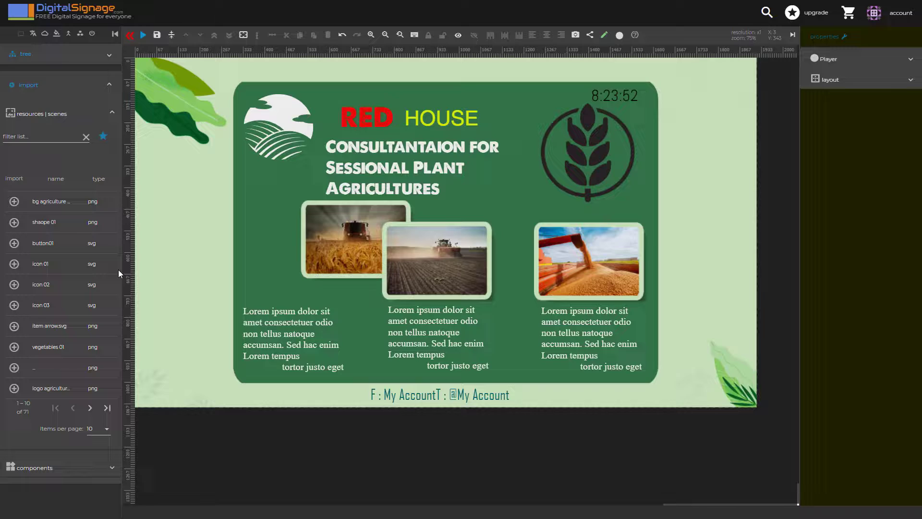
{"action": "left_click_drag", "start_coordinate": [58, 303], "coordinate": [258, 202]}
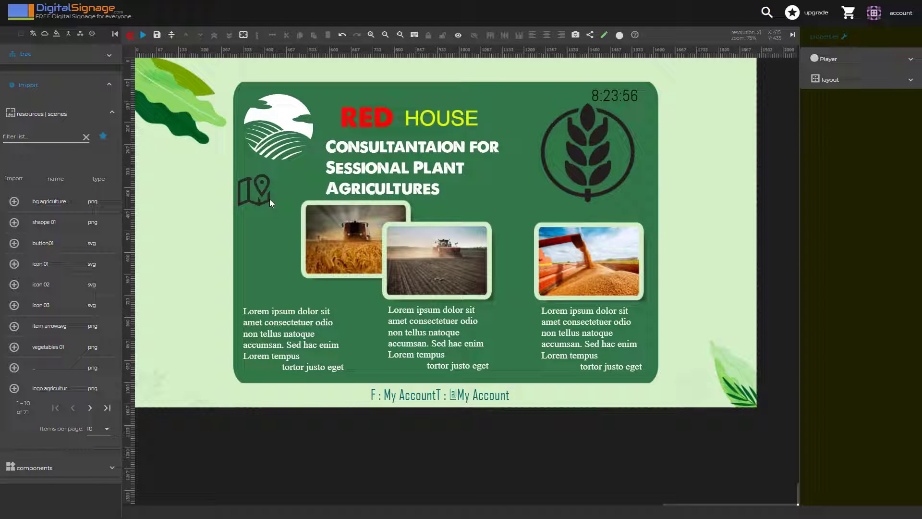
{"action": "left_click", "coordinate": [269, 199]}
{"action": "left_click_drag", "start_coordinate": [265, 195], "coordinate": [271, 221]}
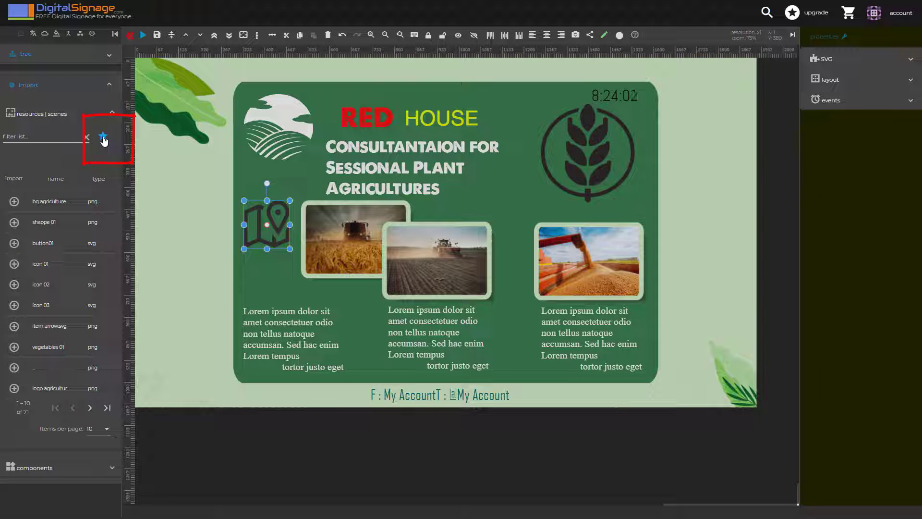
{"action": "left_click", "coordinate": [103, 137]}
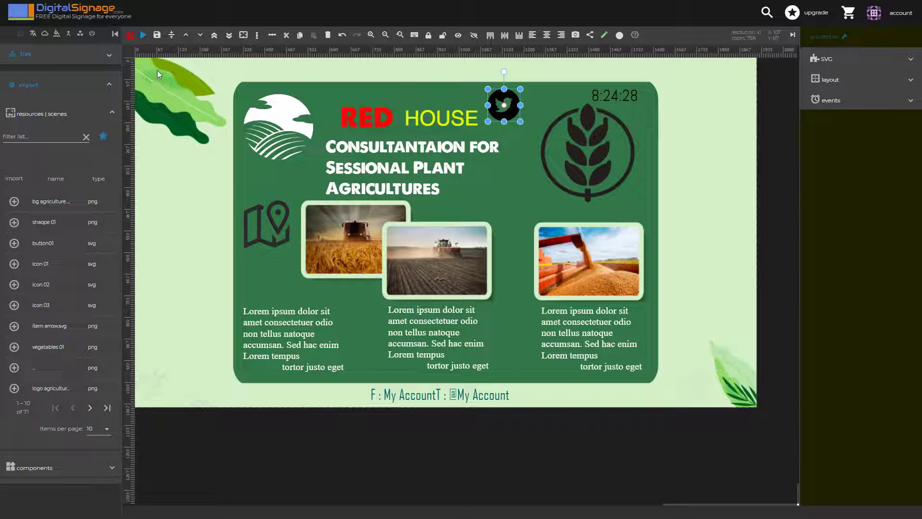
- Browse the shared library's Background Set 14, preview net_switch without importing, and return to scenes
{"action": "left_click", "coordinate": [115, 34]}
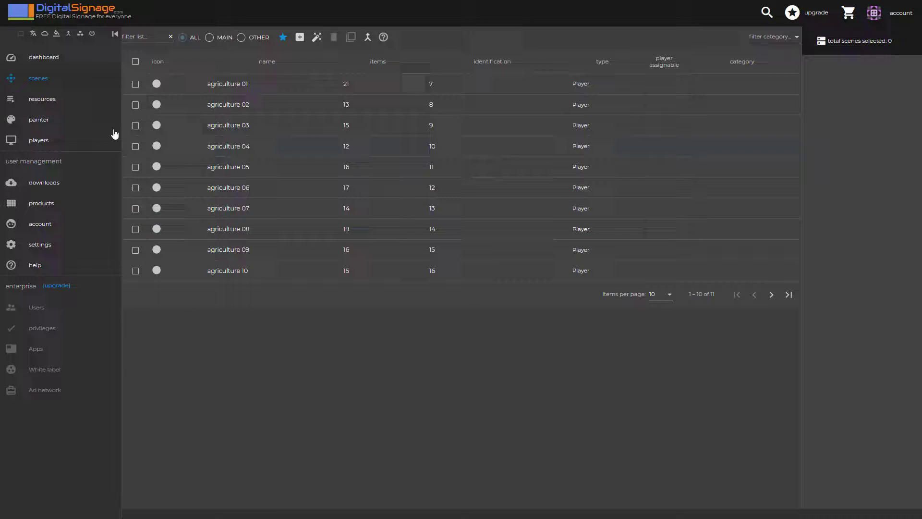
{"action": "left_click", "coordinate": [68, 99]}
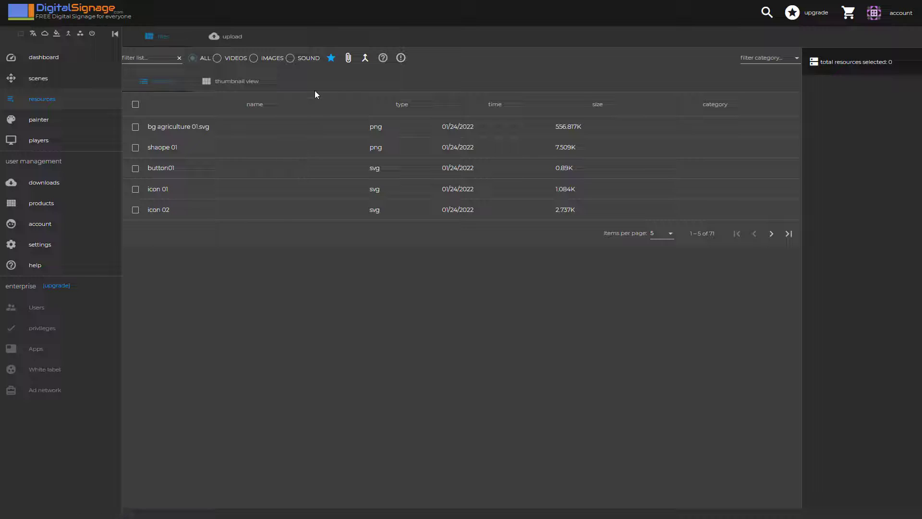
{"action": "left_click", "coordinate": [331, 58]}
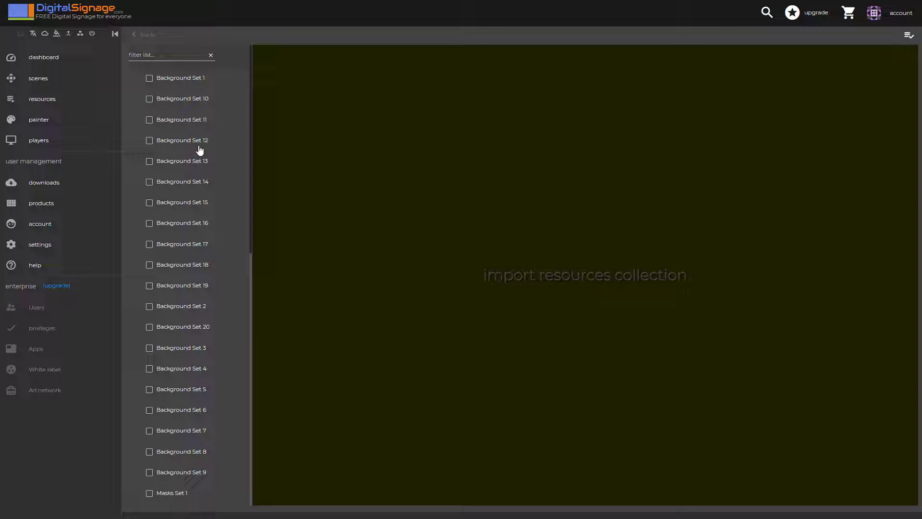
{"action": "left_click", "coordinate": [180, 184]}
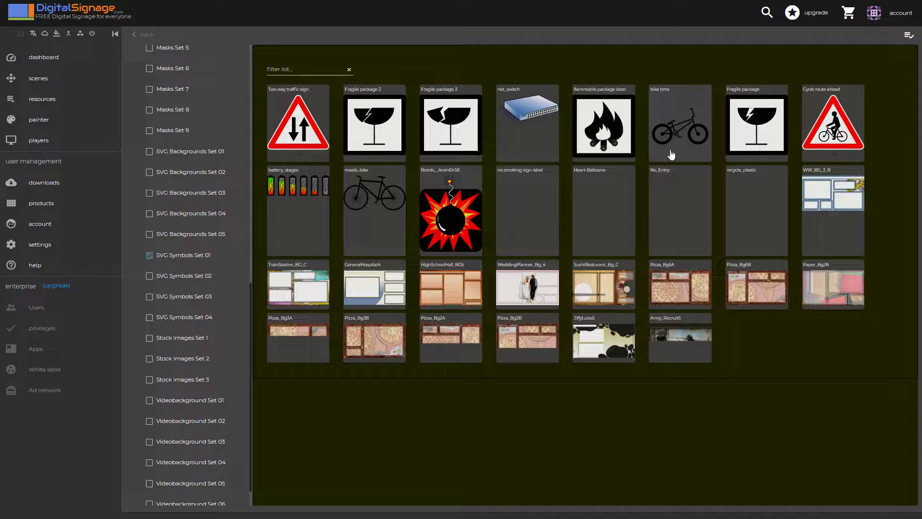
{"action": "left_click", "coordinate": [551, 143]}
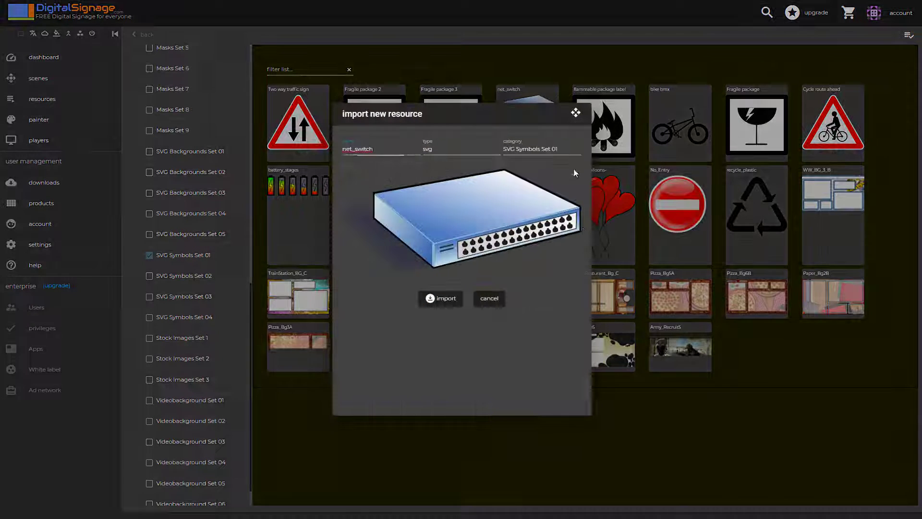
{"action": "left_click", "coordinate": [486, 301]}
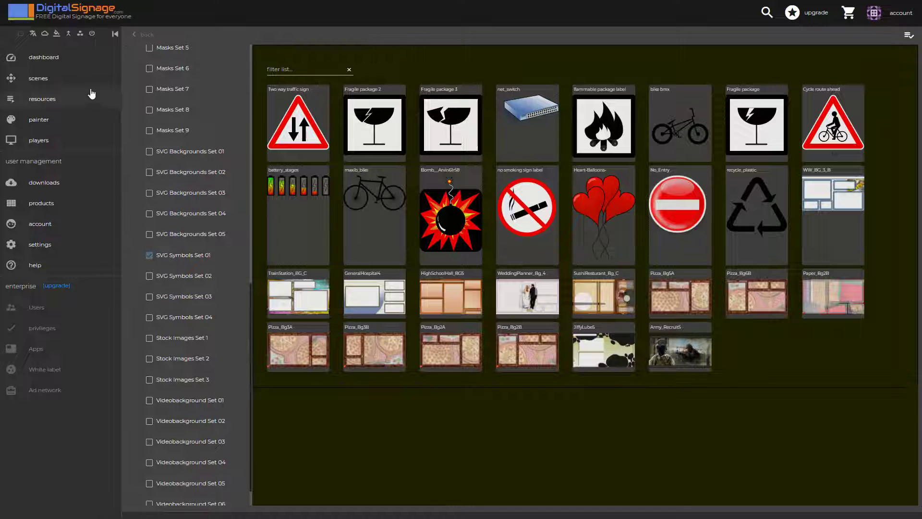
{"action": "left_click", "coordinate": [63, 80]}
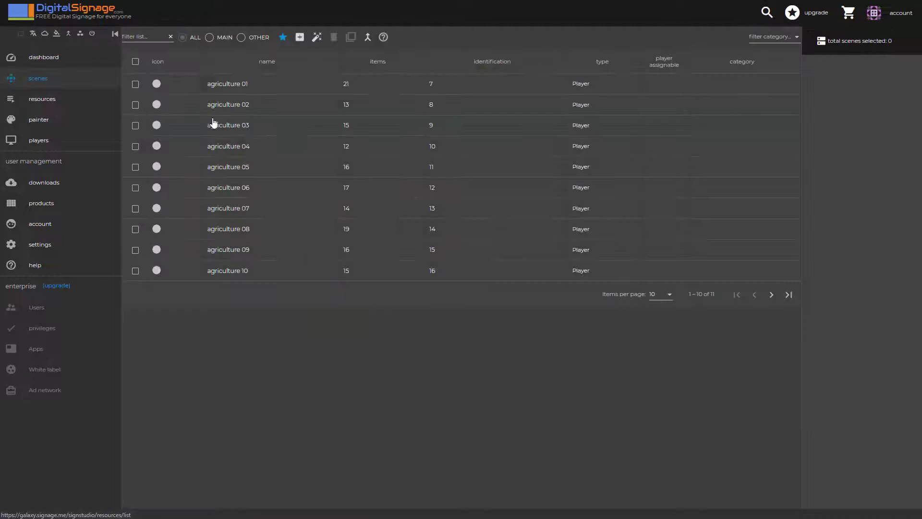
- Import the Color blend template as a new scene, filtering by Art, Automotive and Business Services
{"action": "left_click", "coordinate": [284, 37]}
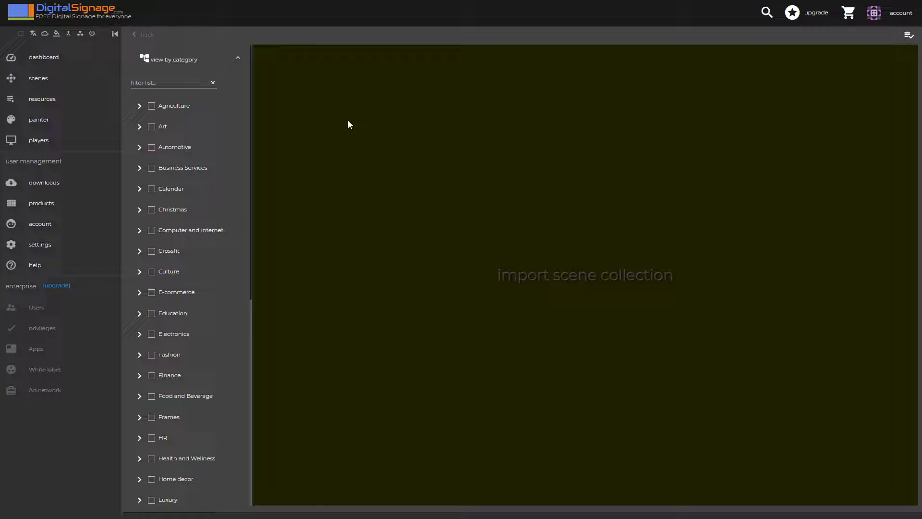
{"action": "left_click", "coordinate": [164, 136]}
{"action": "left_click", "coordinate": [168, 150]}
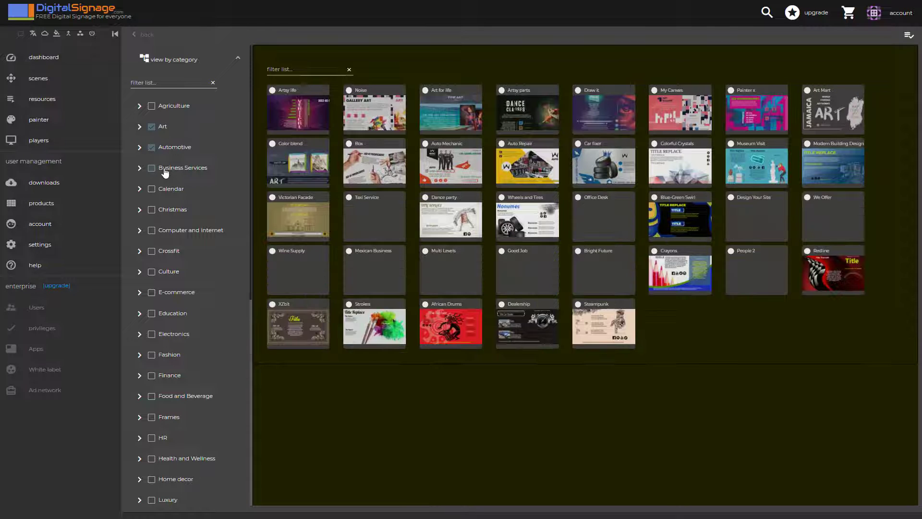
{"action": "left_click", "coordinate": [165, 172]}
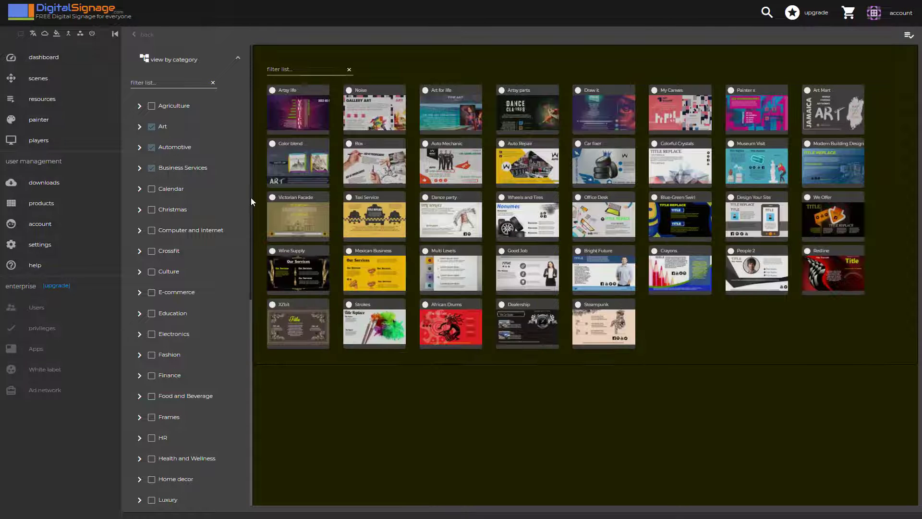
{"action": "left_click", "coordinate": [308, 166]}
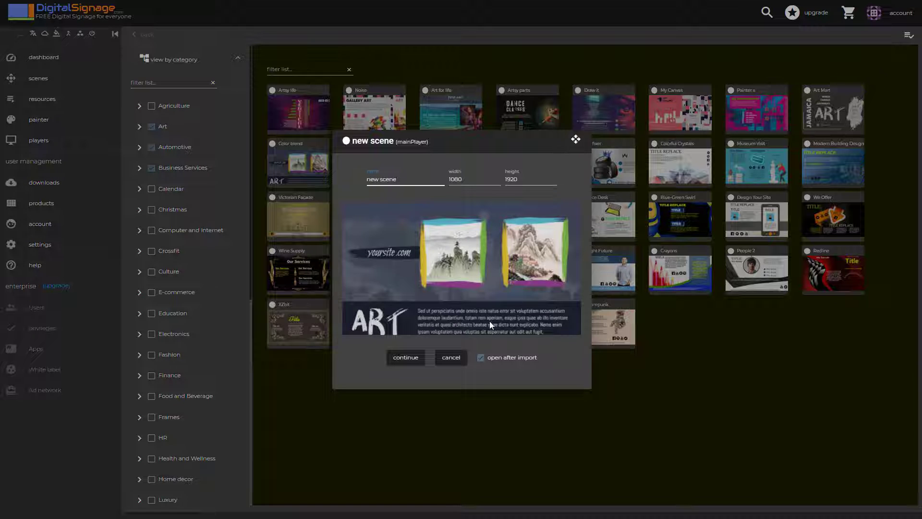
{"action": "left_click", "coordinate": [404, 357]}
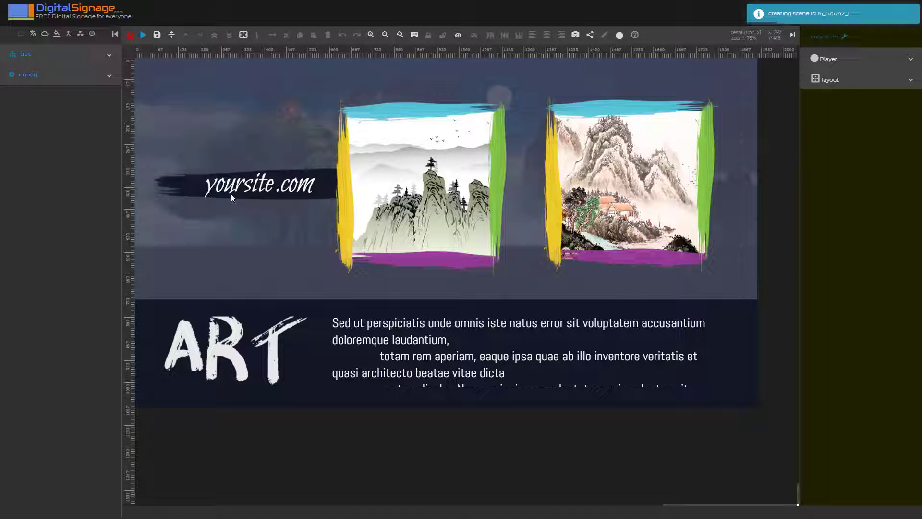
- Replace the yoursite.com caption with 'My company'
{"action": "left_click", "coordinate": [232, 196]}
{"action": "double_click", "coordinate": [238, 185]}
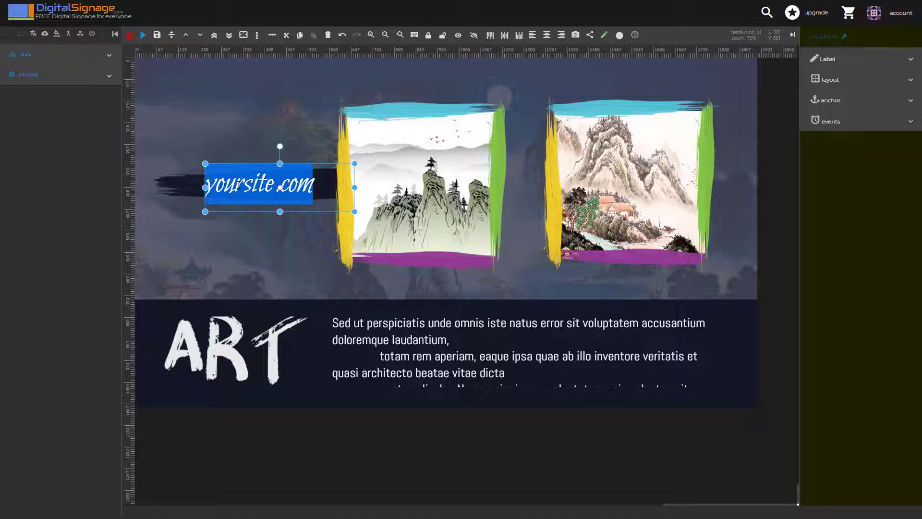
{"action": "type", "text": "My company"}
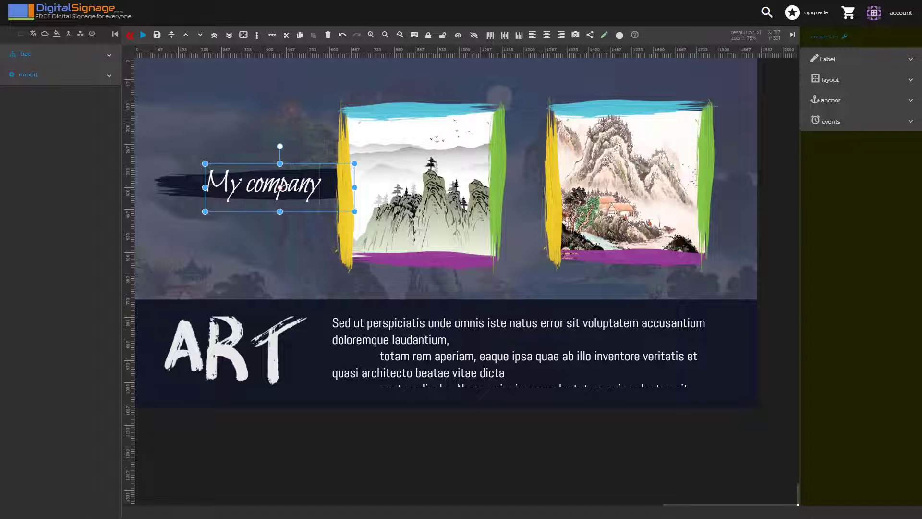
{"action": "left_click", "coordinate": [637, 391]}
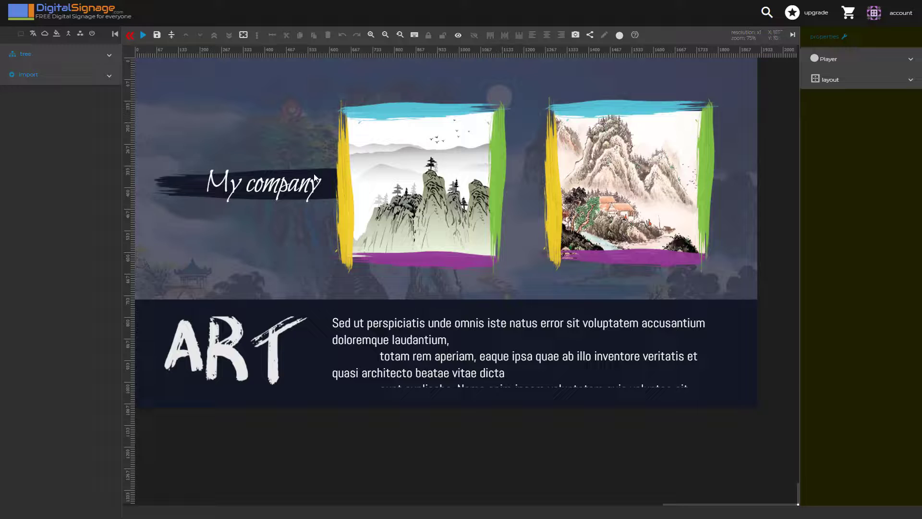
- Close the art scene, view the new scene's details, and show the Signage Player downloads
{"action": "left_click", "coordinate": [130, 34]}
{"action": "left_click", "coordinate": [136, 105]}
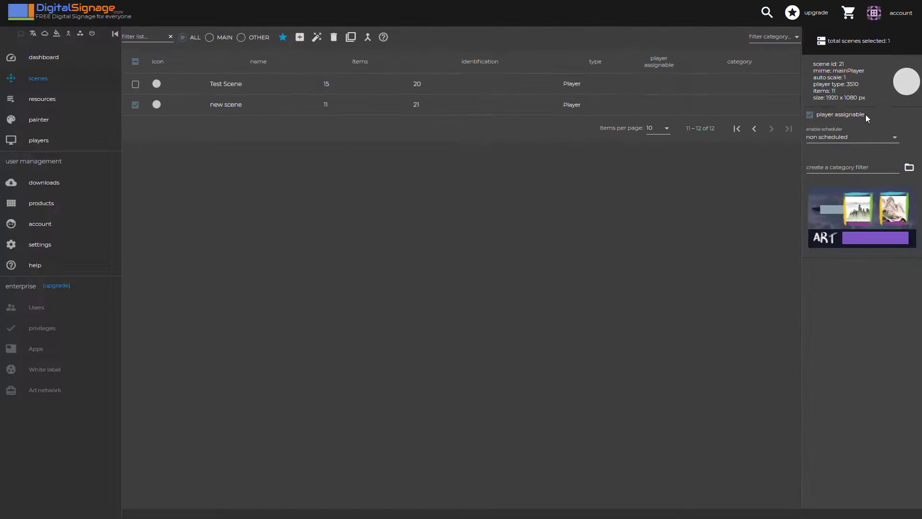
{"action": "left_click", "coordinate": [62, 187]}
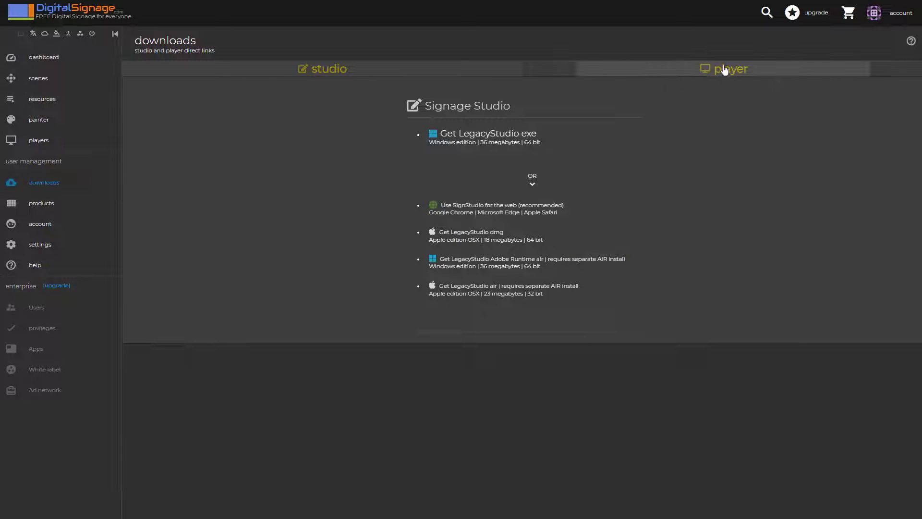
{"action": "left_click", "coordinate": [720, 68]}
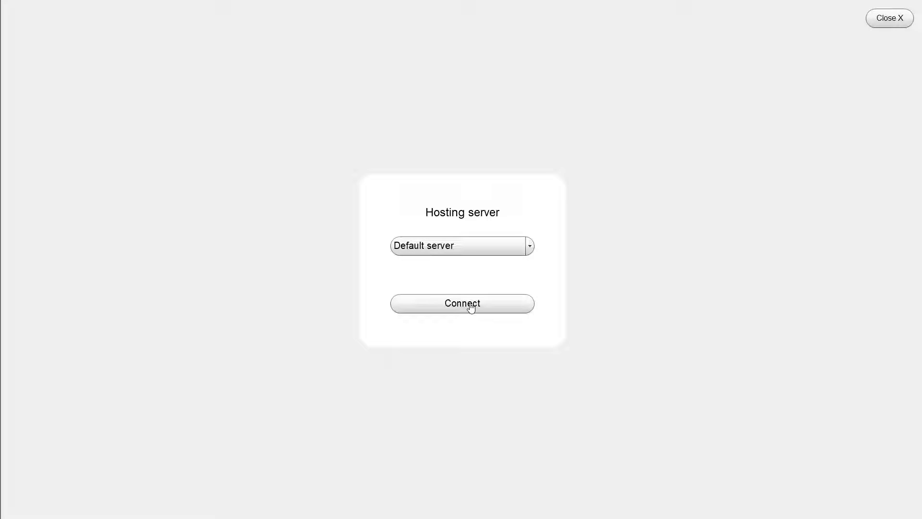
- Connect to the default server and register the 'demo player' station with the agriculture 05 scene
{"action": "left_click", "coordinate": [477, 307]}
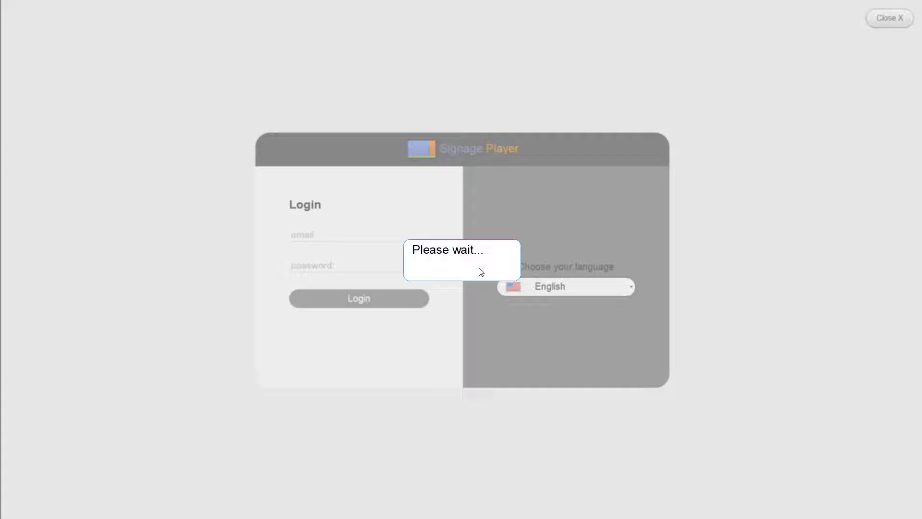
{"action": "left_click", "coordinate": [427, 272]}
{"action": "scroll", "coordinate": [378, 317], "scroll_direction": "down", "scroll_amount": 2}
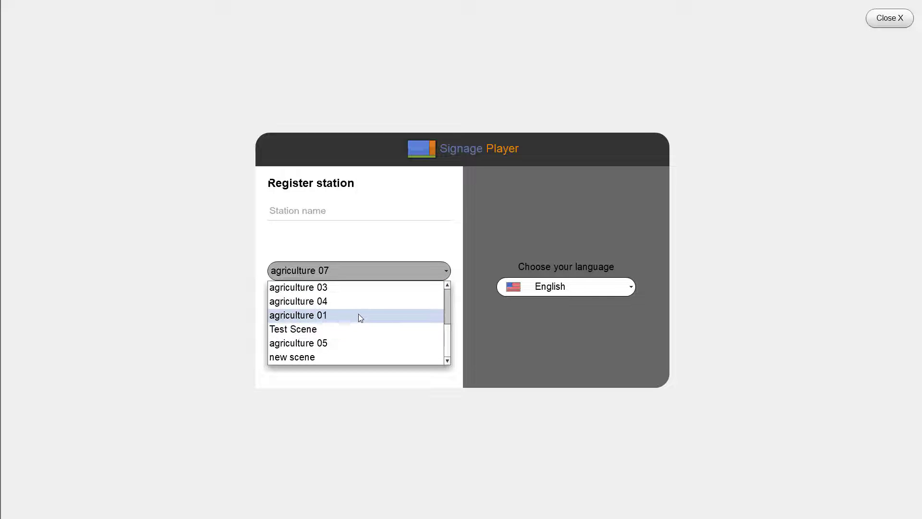
{"action": "scroll", "coordinate": [358, 313], "scroll_direction": "up", "scroll_amount": 2}
{"action": "left_click", "coordinate": [356, 219]}
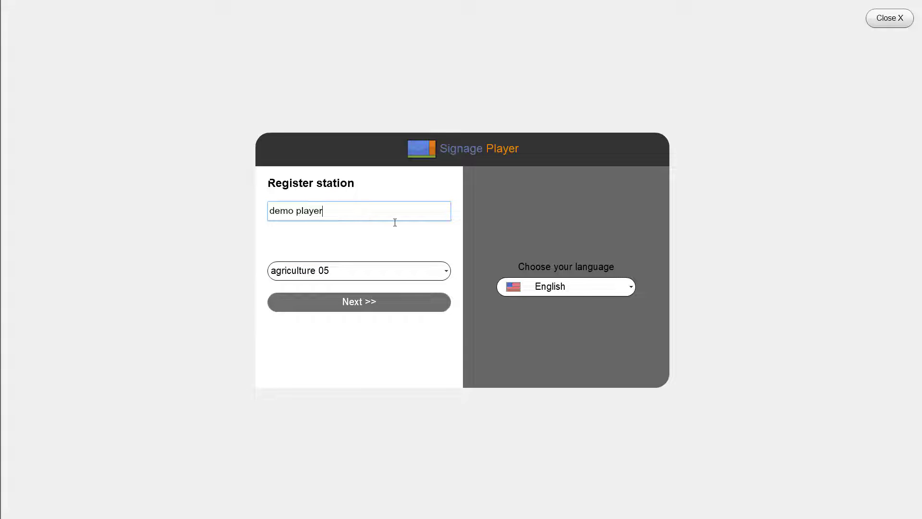
{"action": "left_click", "coordinate": [368, 302]}
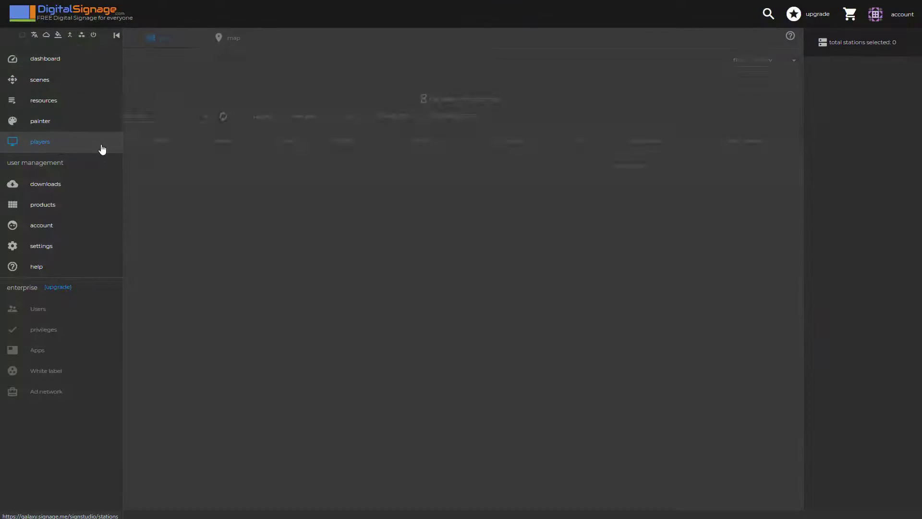
- Refresh players, select demo player, and screen-capture it while keeping agriculture 05 as its scene
{"action": "left_click", "coordinate": [224, 64]}
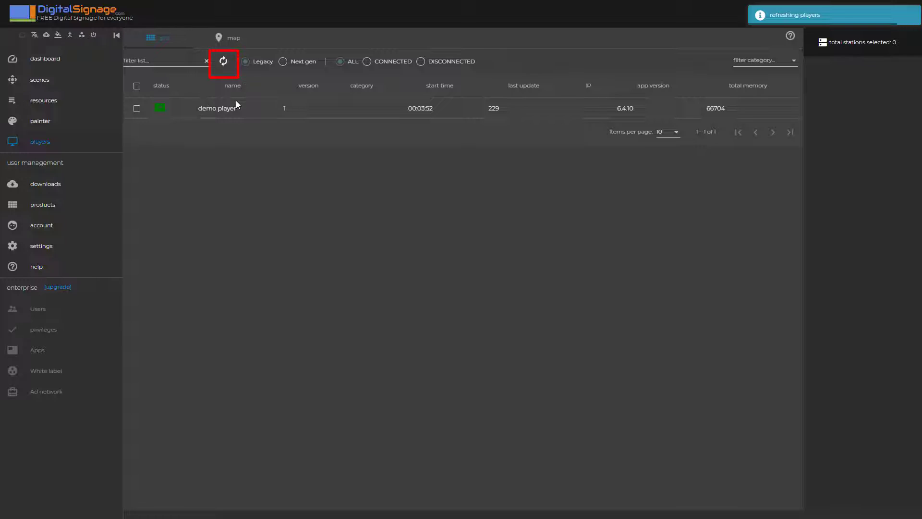
{"action": "left_click", "coordinate": [136, 109]}
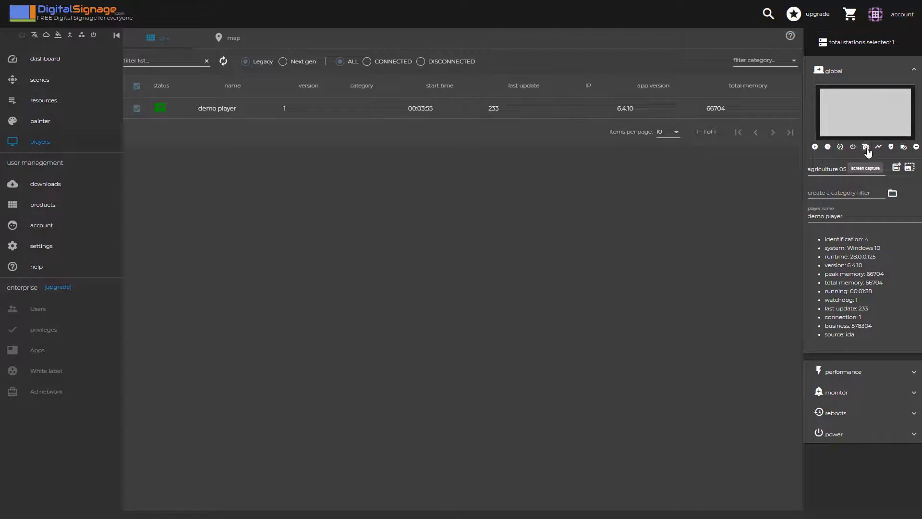
{"action": "left_click", "coordinate": [866, 148]}
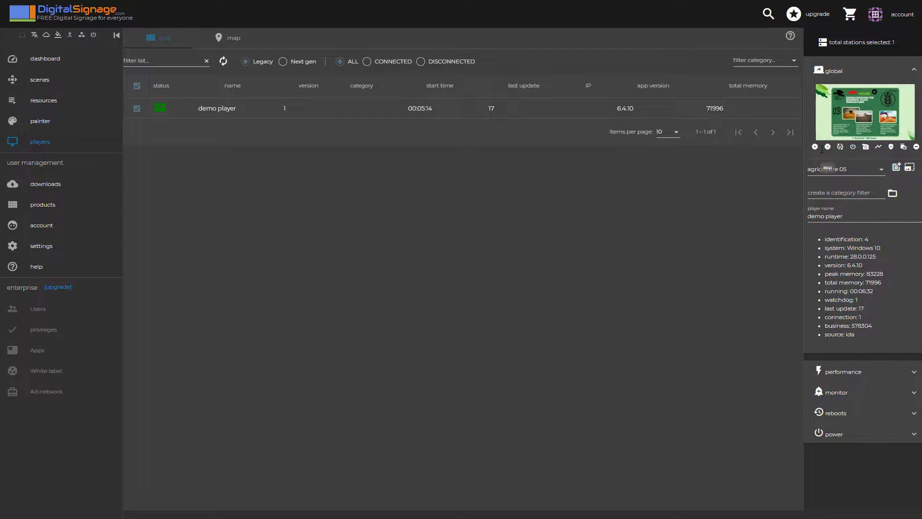
{"action": "left_click", "coordinate": [856, 178]}
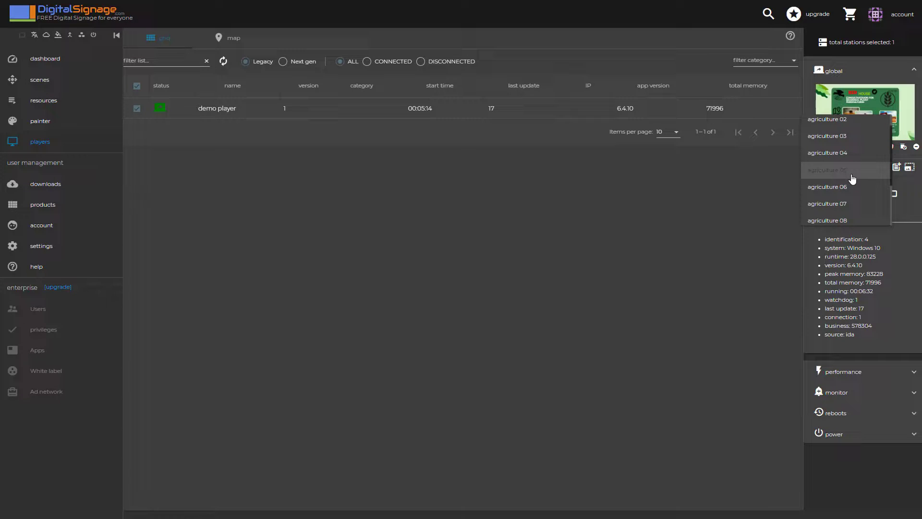
{"action": "left_click", "coordinate": [846, 171]}
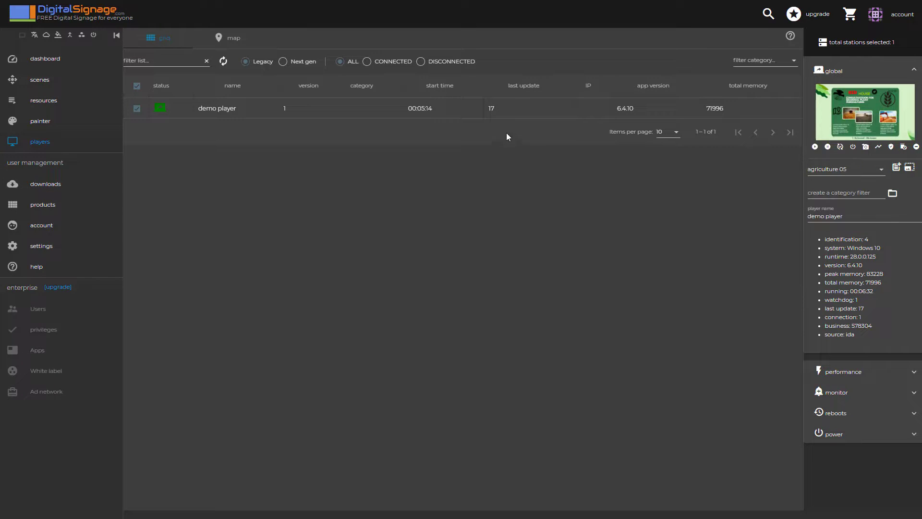